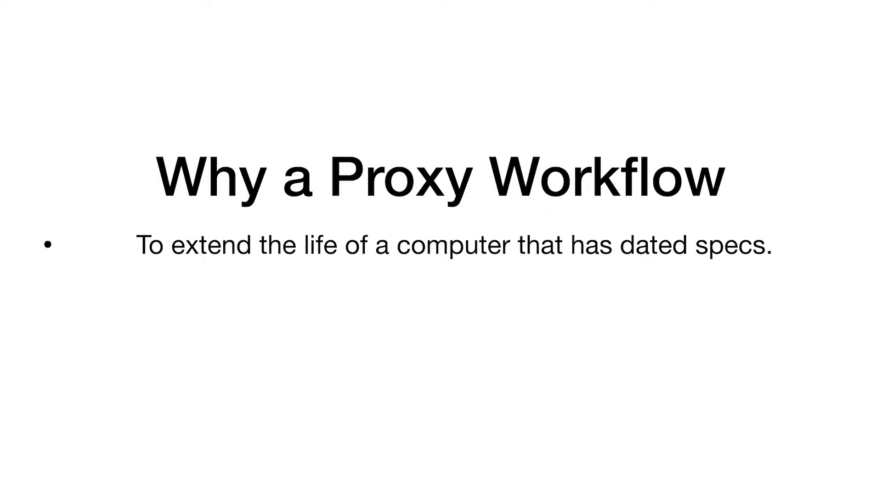
key("Right")
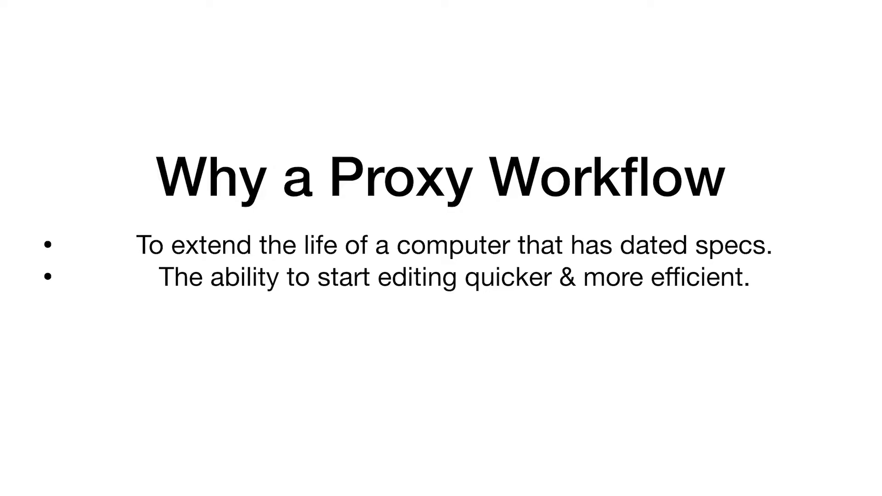
key("Right")
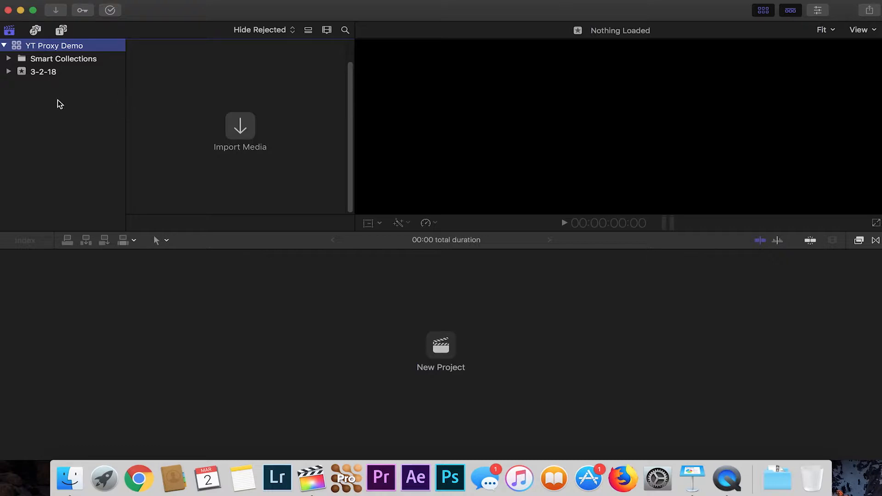
Open a Finder window to locate the RED footage for the YT Proxy Demo library
left_click(71, 478)
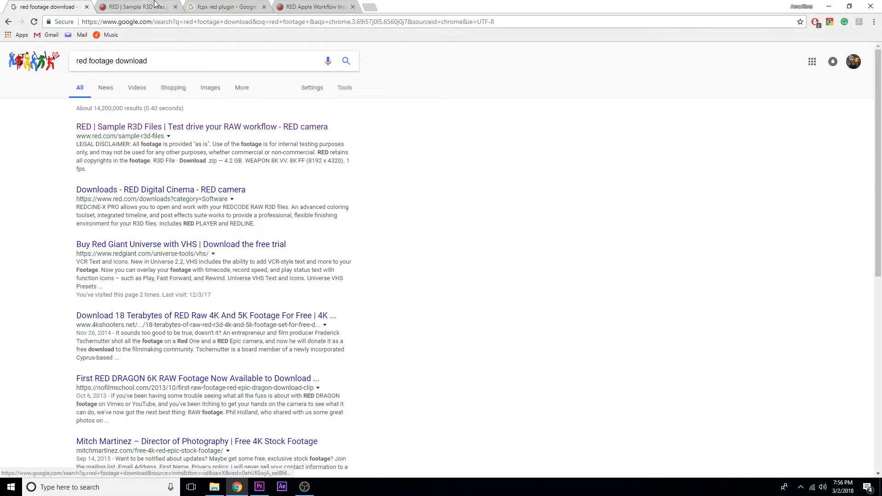
Switch to Chrome, browse the sample R3D downloads on RED's site and view the RED Apple Workflow Installer page
left_click(127, 5)
scroll(196, 253, "down", 5)
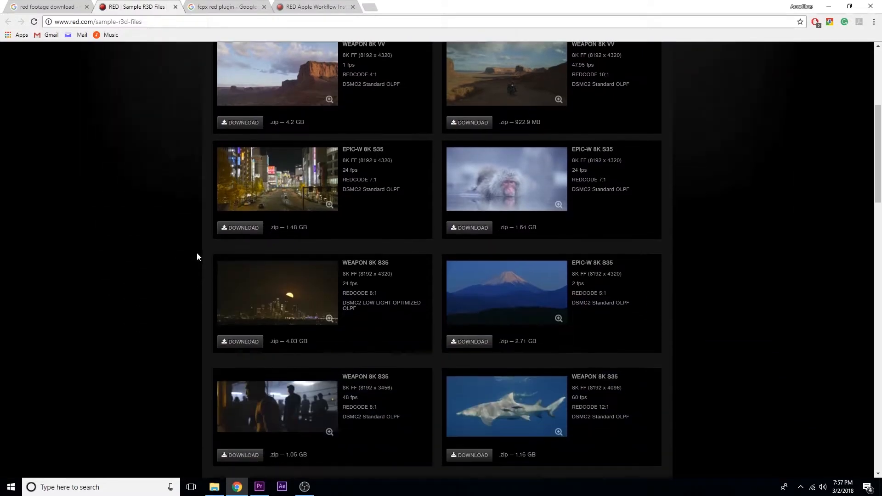
scroll(197, 253, "down", 5)
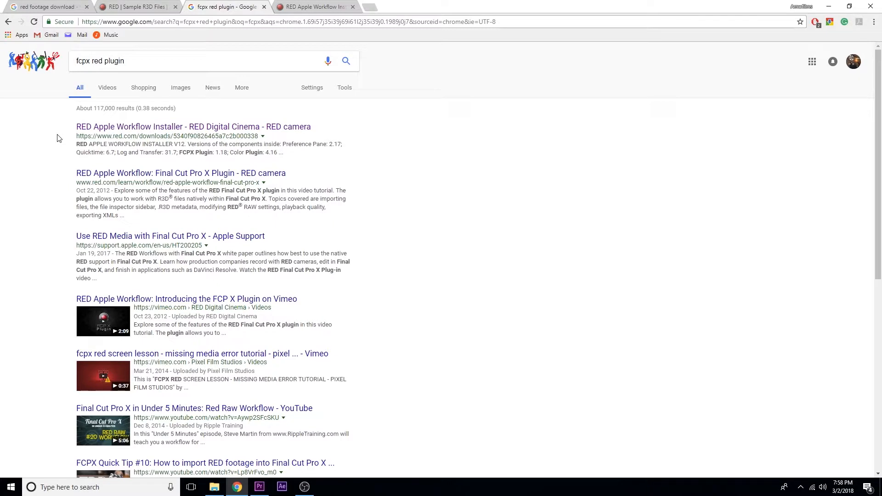
key("ctrl+Tab")
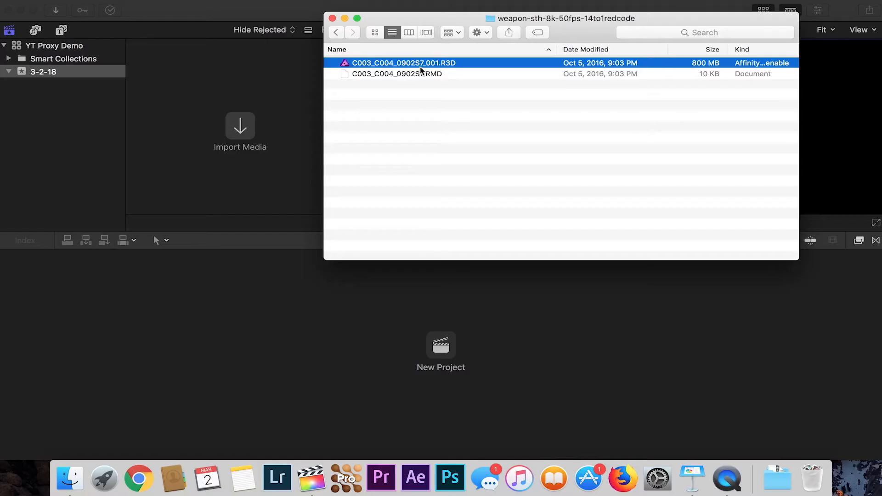
Import C003_C004_0902S7_001.R3D from Finder into the 3-2-18 event in Final Cut Pro and select the clip
left_click_drag(401, 65, 87, 74)
left_click(208, 87)
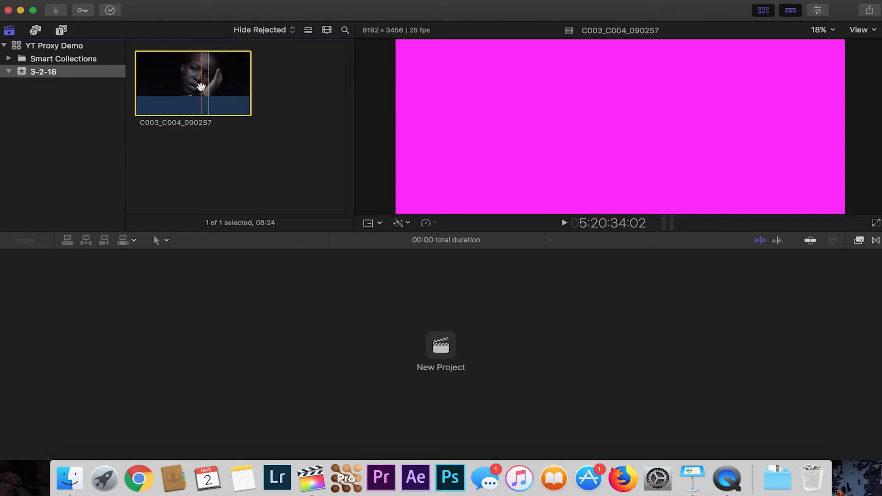
Transcode the imported C003_C004_0902S7 clip with only the Create proxy media option
right_click(189, 97)
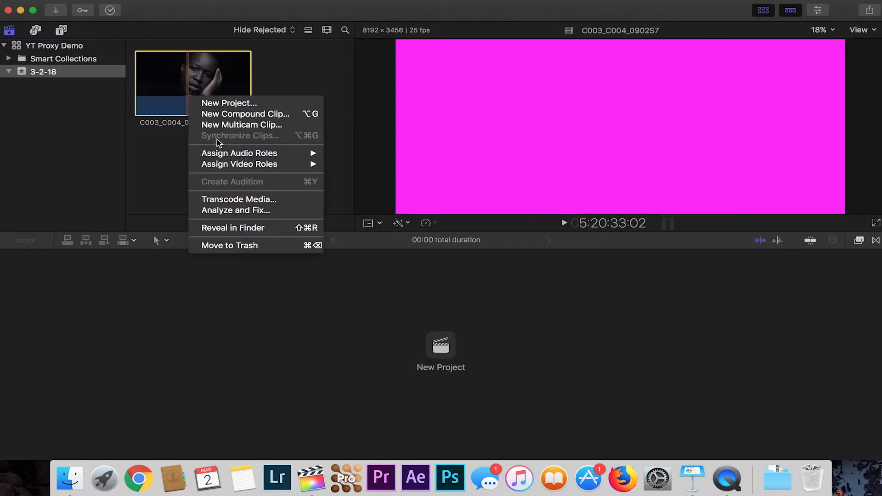
left_click(220, 199)
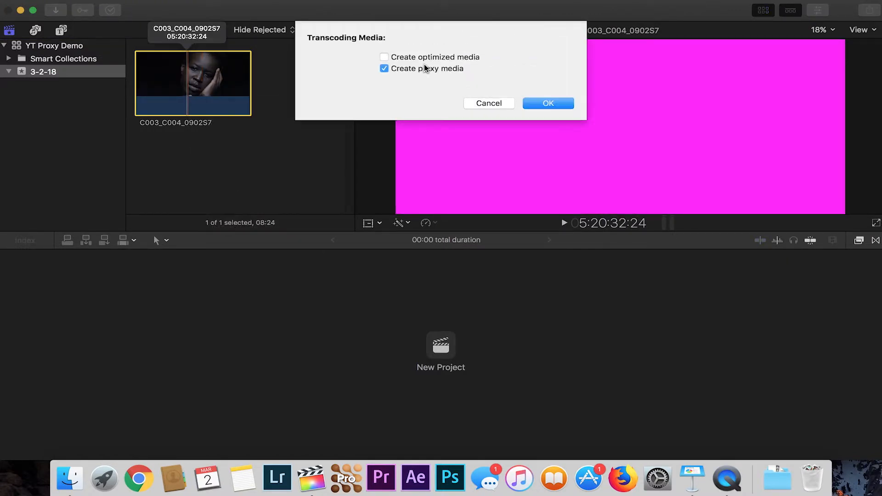
left_click(549, 103)
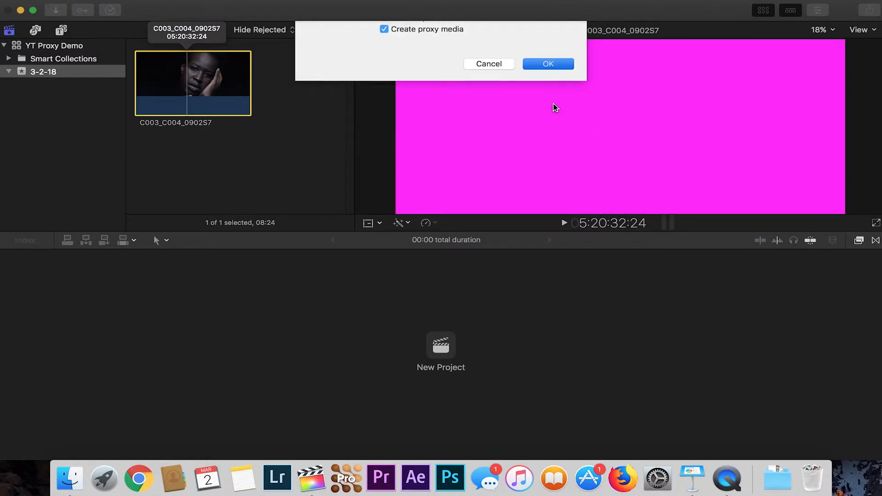
Check the clip's transcoding progress in the Background Tasks window with the Transcoding and Analysis details expanded
left_click(111, 11)
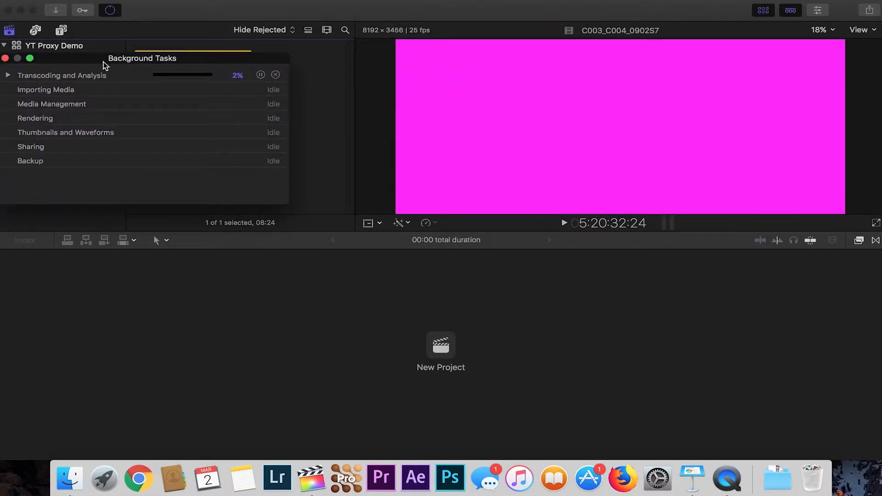
left_click(7, 76)
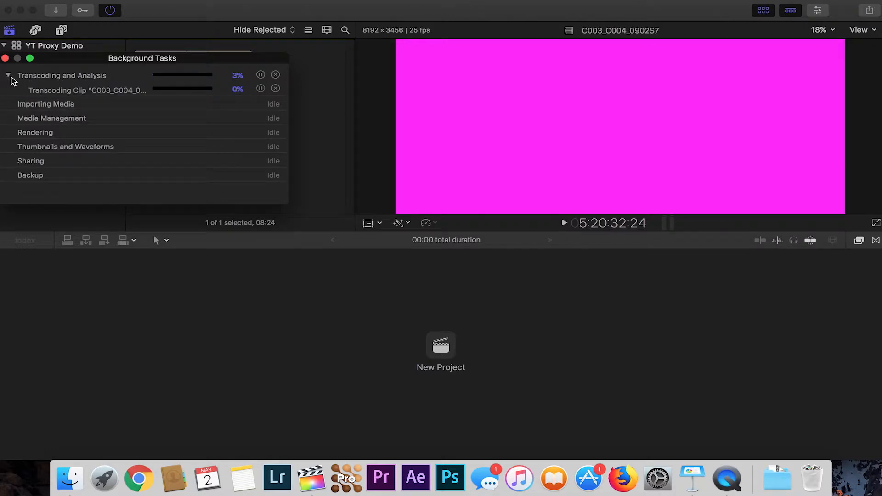
left_click_drag(186, 57, 266, 54)
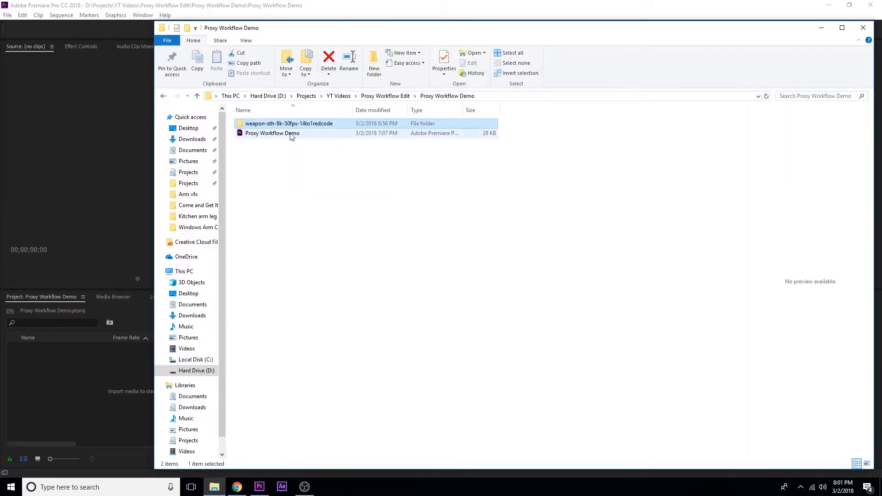
Import C003_C004_0902S7_001.R3D from the weapon-sth-8k-50fps-14to1redcode folder into the Premiere Pro project and play it in the Source monitor
double_click(294, 124)
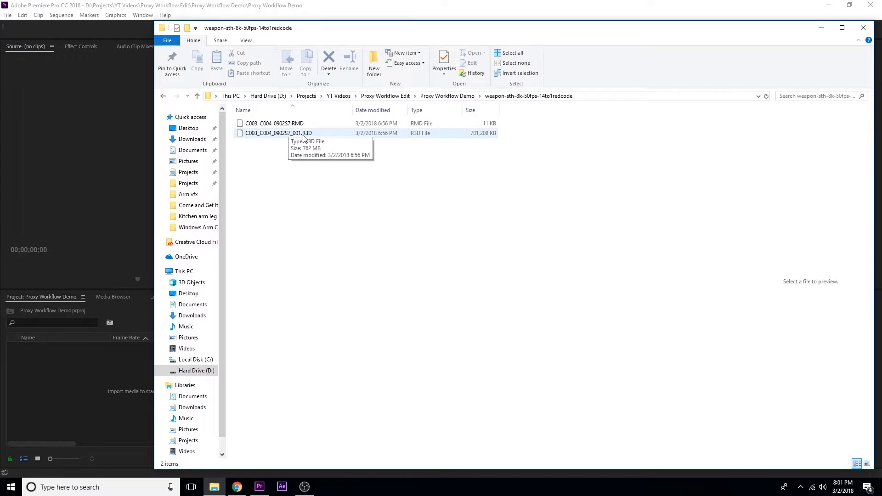
left_click_drag(269, 136, 69, 391)
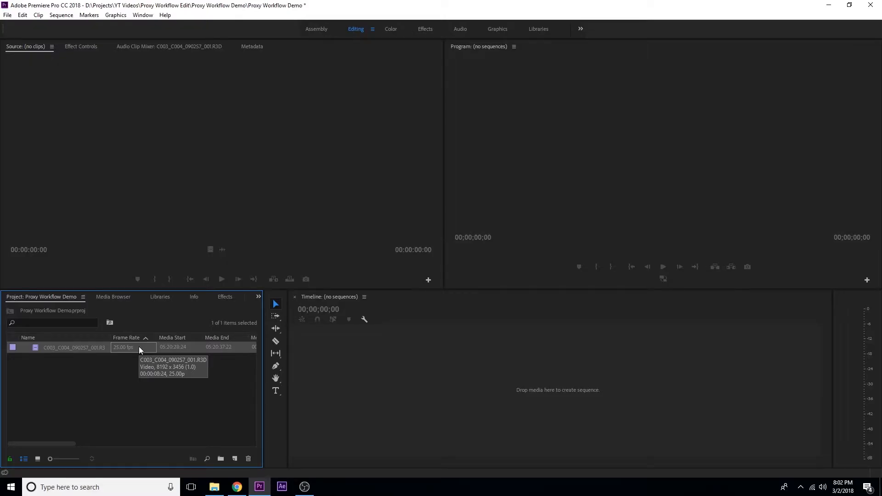
double_click(35, 346)
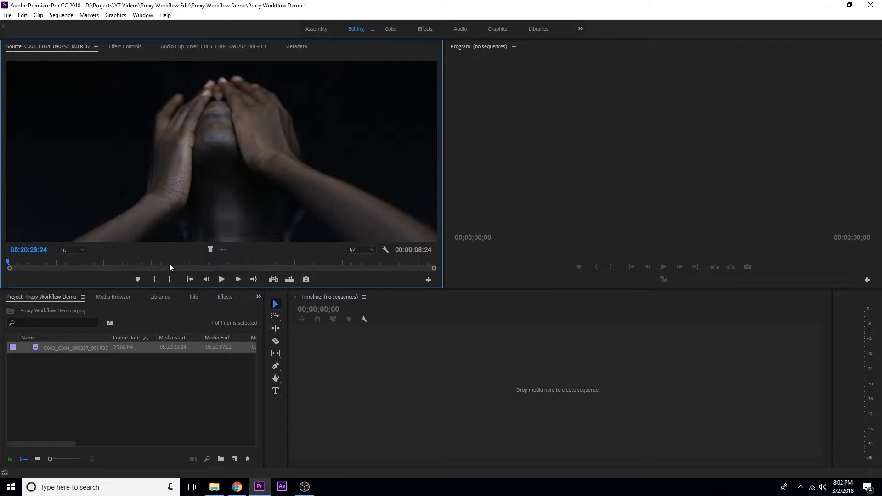
left_click(221, 280)
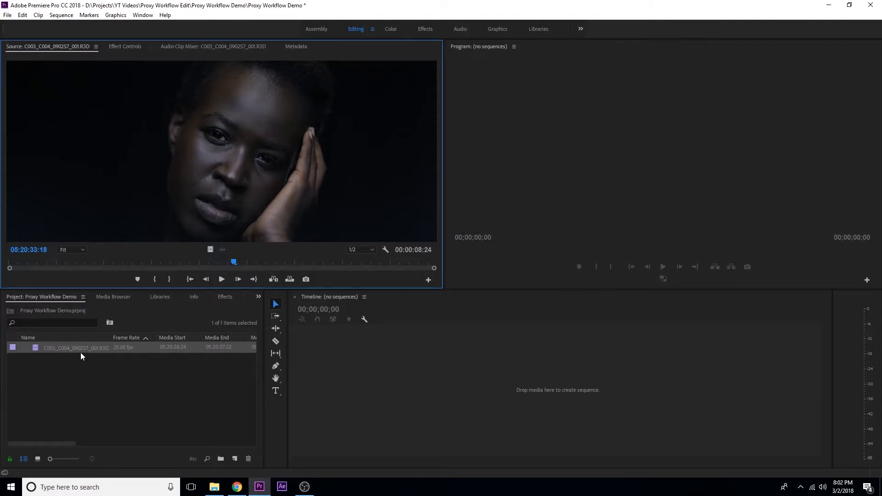
Set up proxy creation for the R3D clip with the QuickTime format and the 1280x720 GoPro CineForm preset
right_click(37, 346)
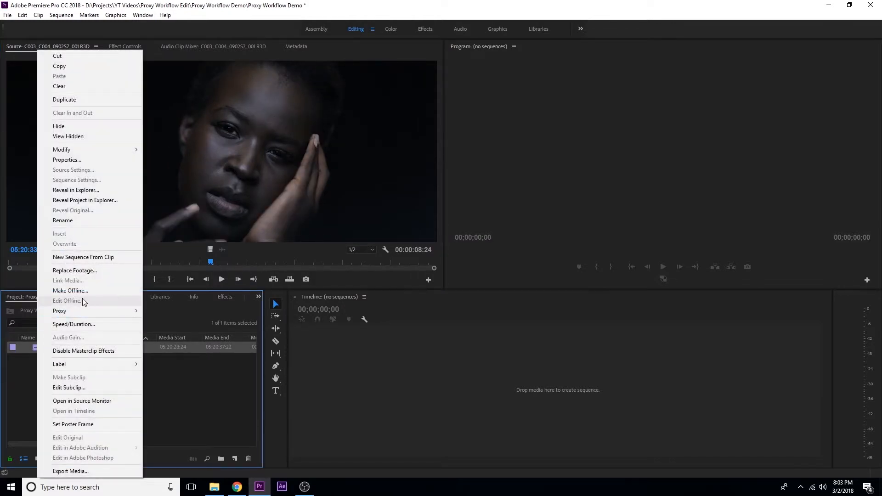
mouse_move(83, 315)
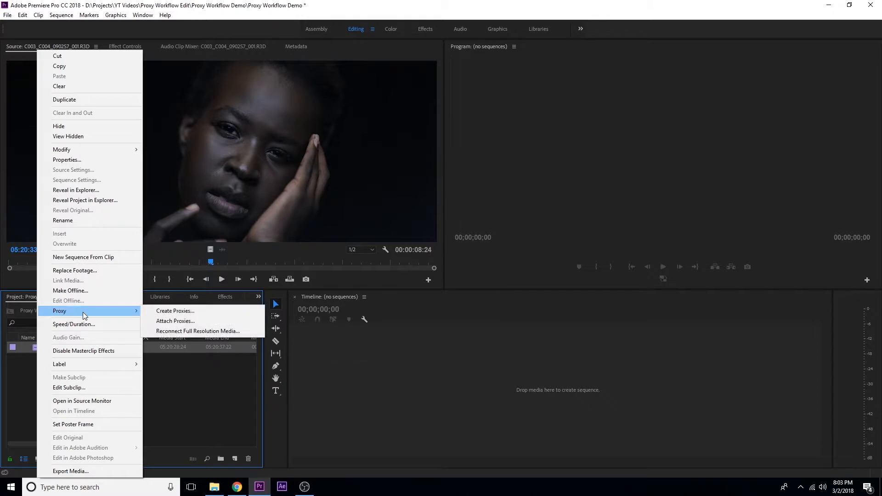
left_click(171, 311)
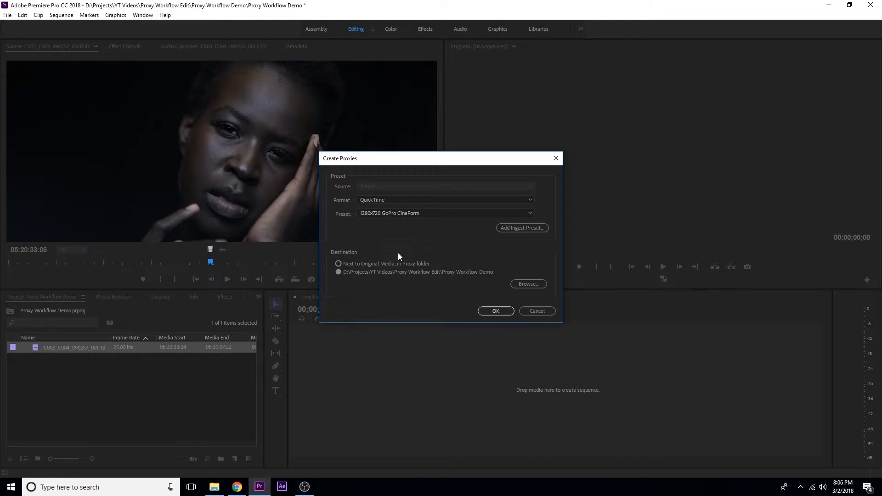
left_click(414, 200)
left_click(404, 220)
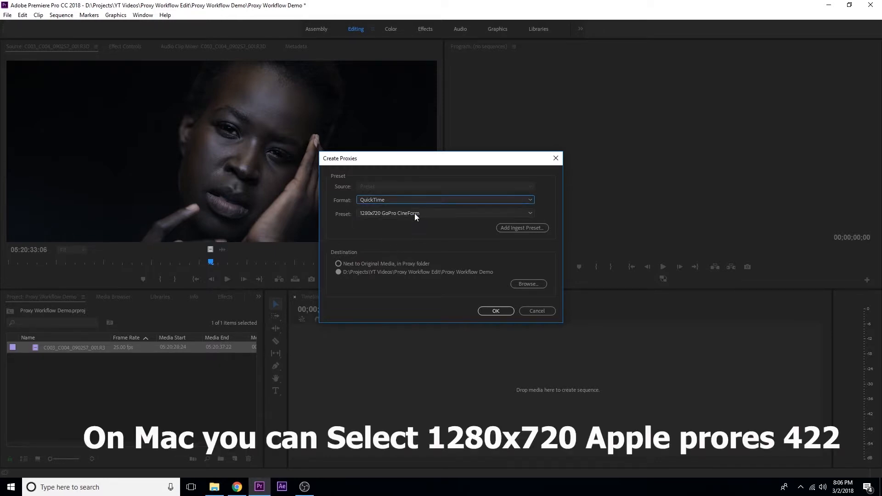
left_click(414, 213)
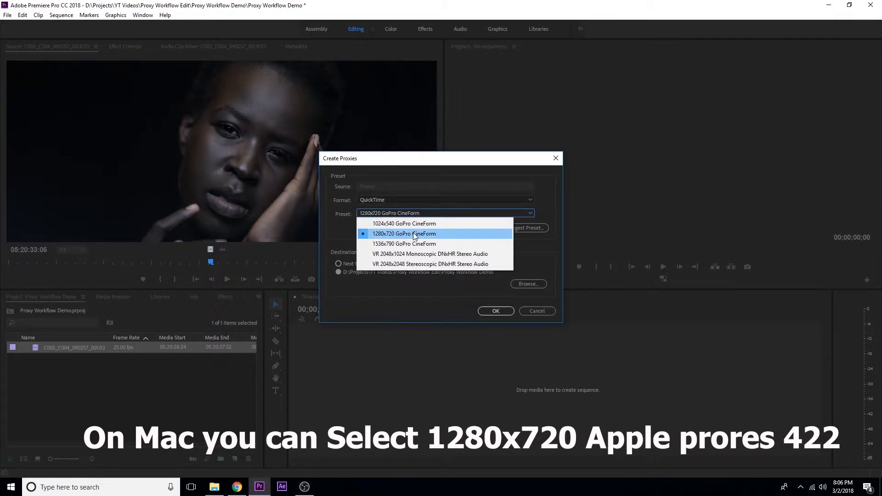
left_click(450, 233)
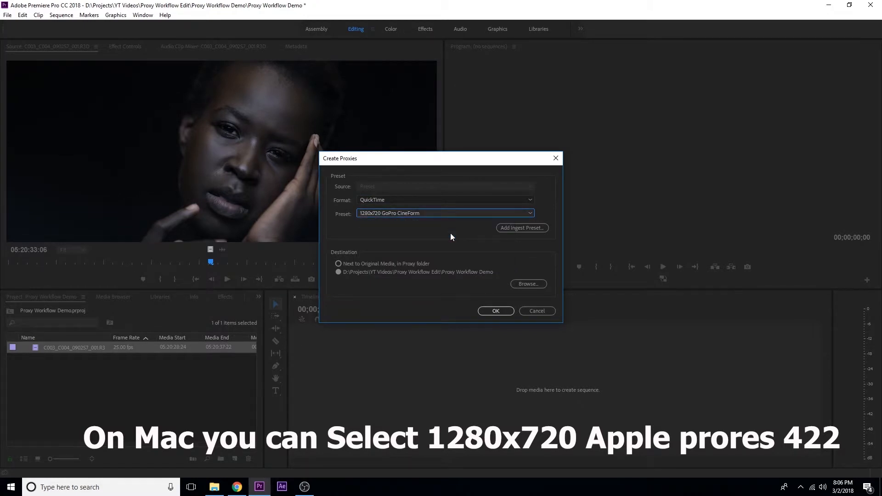
Create a Proxies folder inside Proxy Workflow Demo, choose it as the proxy destination and start creating the proxies
left_click(529, 284)
scroll(368, 275, "up", 5)
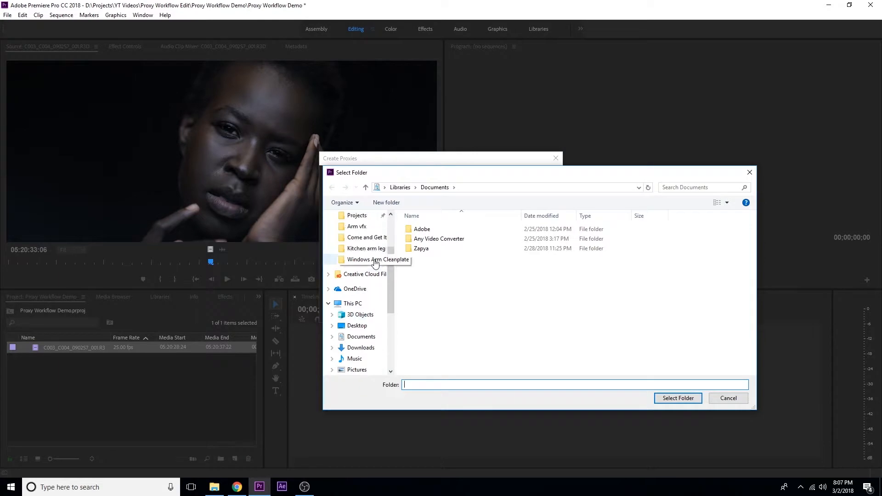
scroll(375, 263, "down", 3)
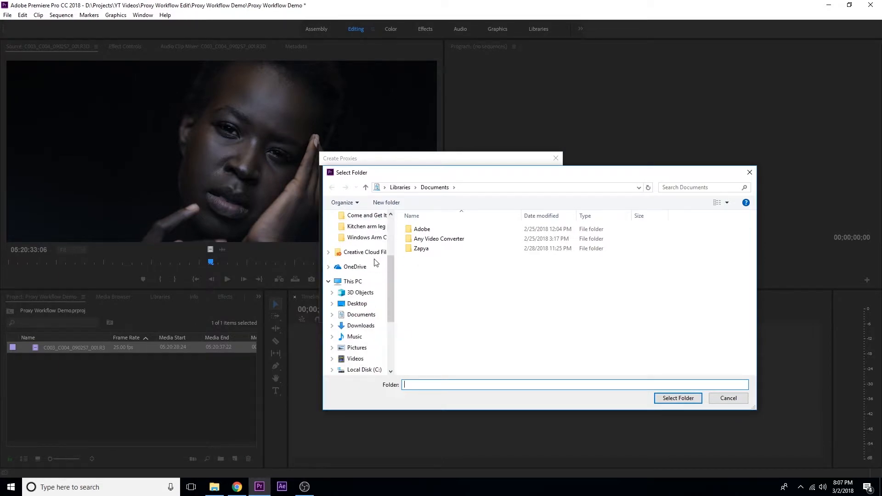
scroll(376, 262, "up", 3)
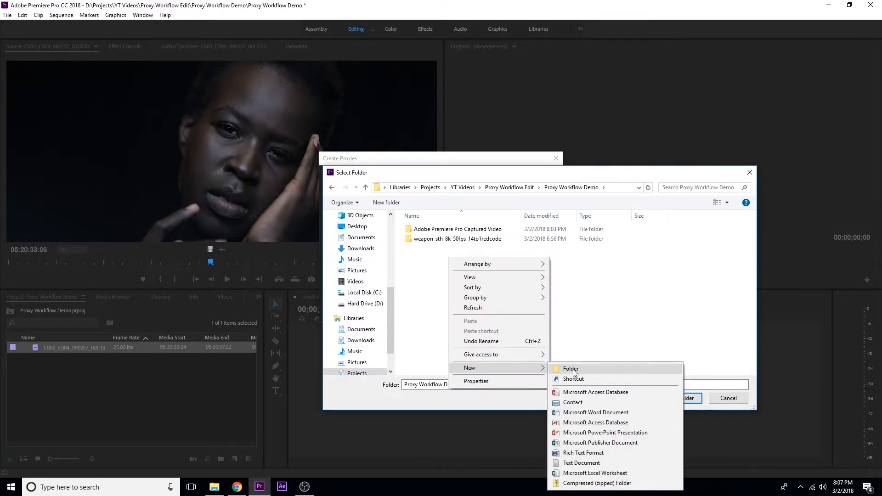
left_click(571, 368)
type("Proxies")
key("Return")
double_click(444, 238)
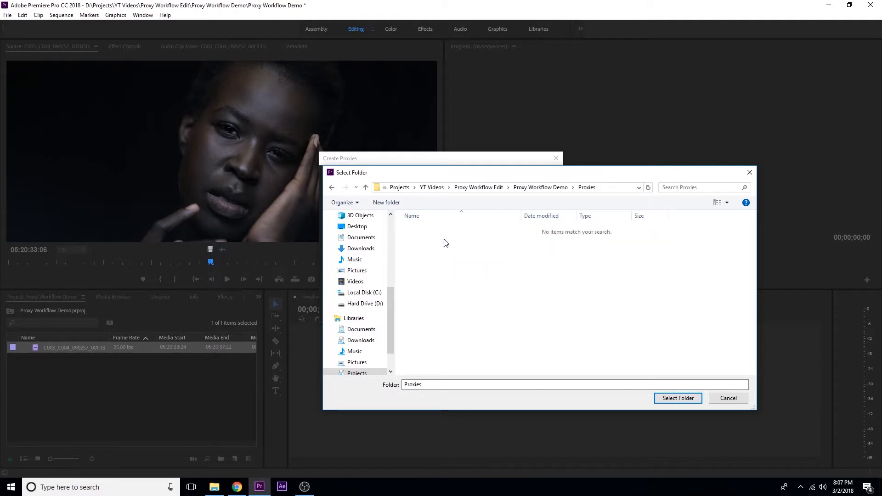
left_click(669, 399)
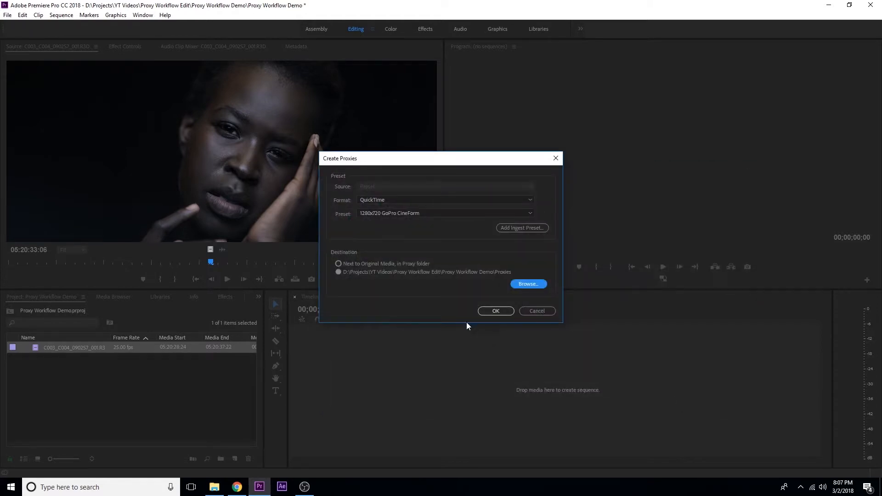
left_click(494, 311)
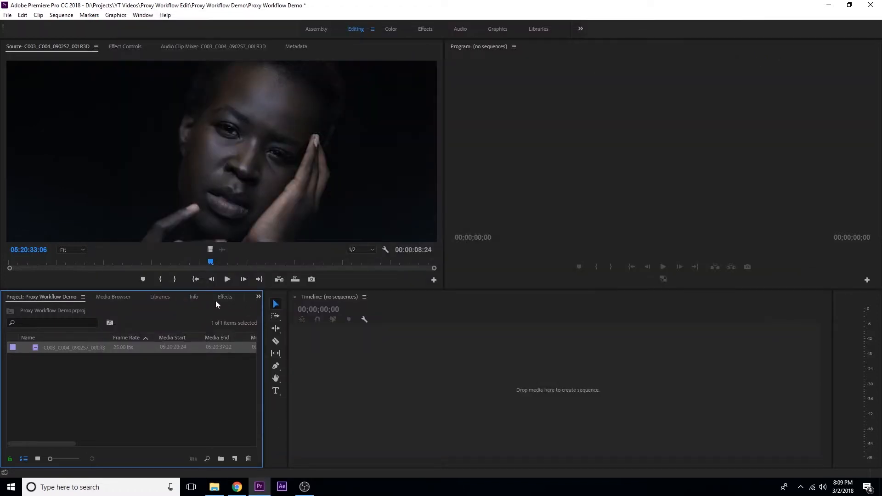
Find the proxy property in the project's Metadata Display settings and enable it as a column
right_click(42, 337)
left_click(72, 344)
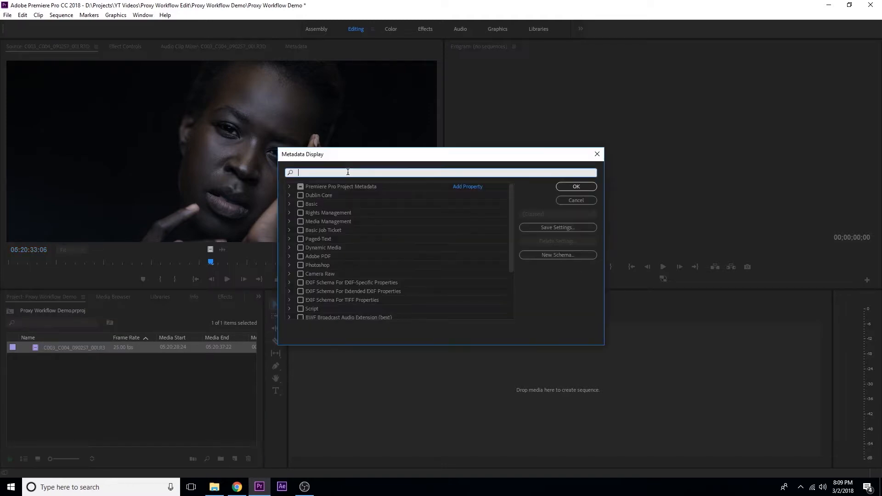
type("proxy")
left_click(311, 212)
left_click(575, 186)
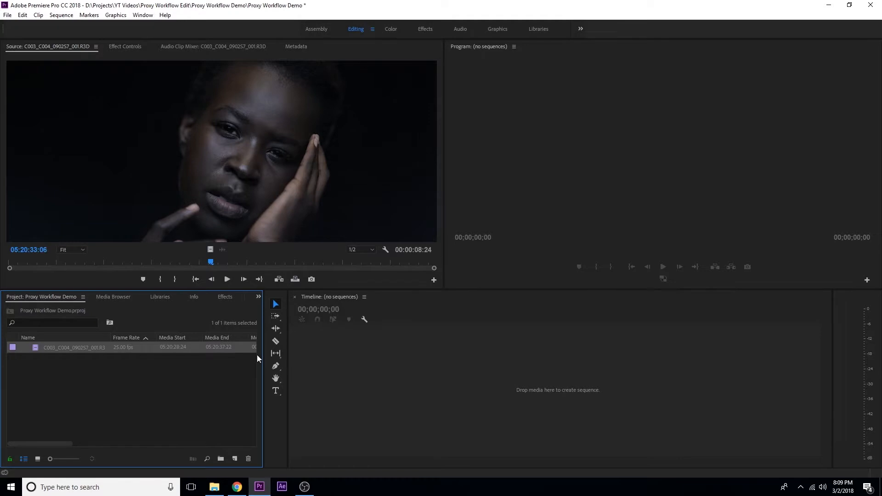
Maximize the Project panel and move the Proxy column next to the clip names
left_click(168, 383)
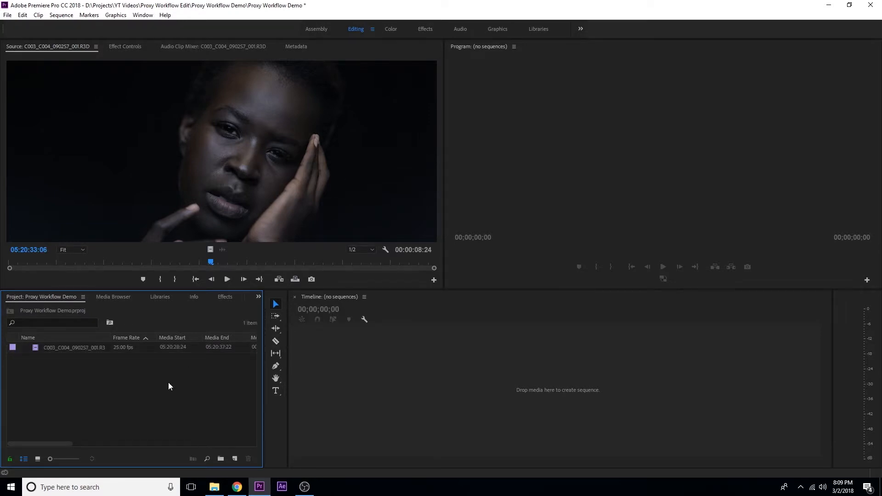
key("grave")
left_click_drag(613, 446, 728, 426)
left_click_drag(838, 88, 116, 103)
left_click_drag(285, 445, 186, 430)
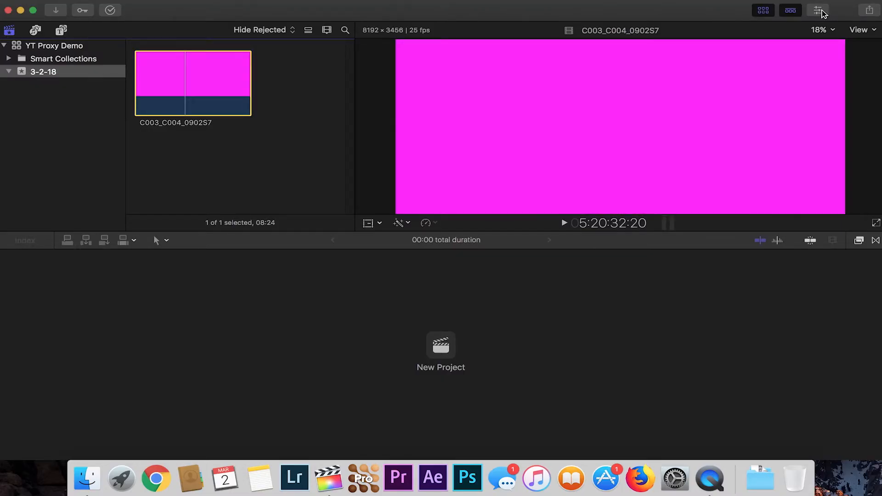
Switch to Final Cut Pro and display the info inspector for the C003_C004_0902S7 clip
left_click(819, 11)
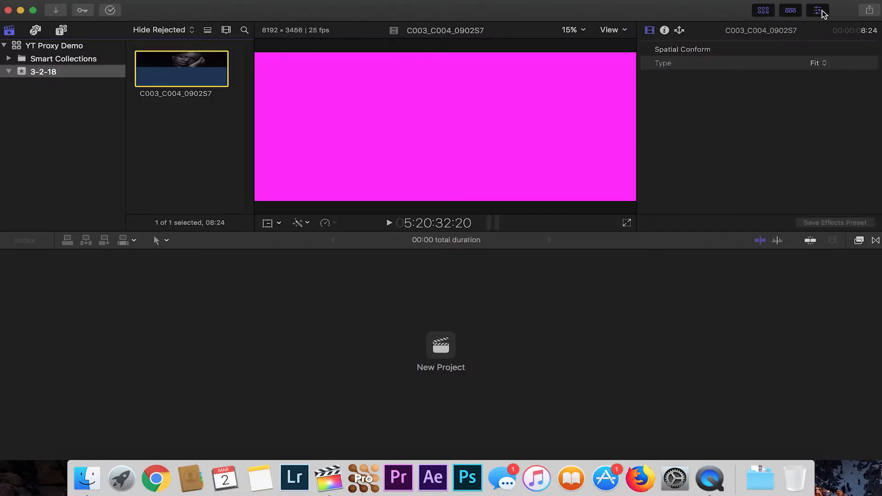
left_click(665, 30)
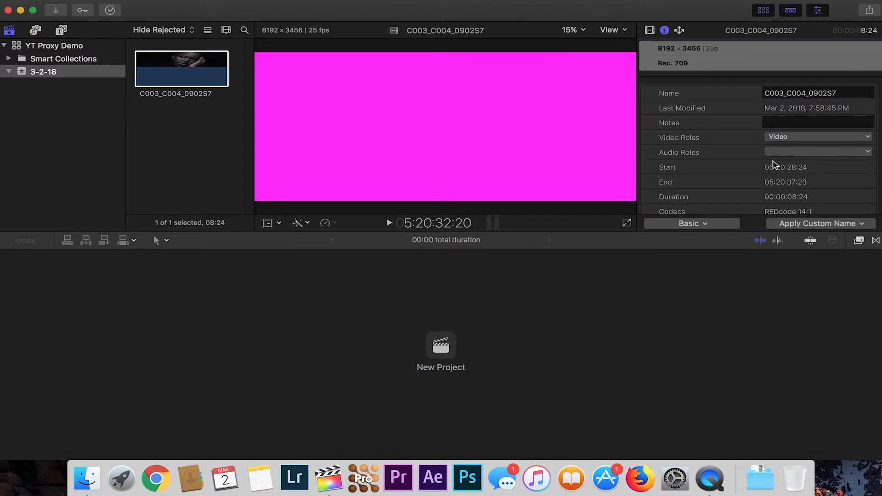
Check the available media representations of C003_C004_0902S7 in the info inspector and change the viewer's display option
scroll(733, 172, "down", 3)
scroll(733, 172, "down", 5)
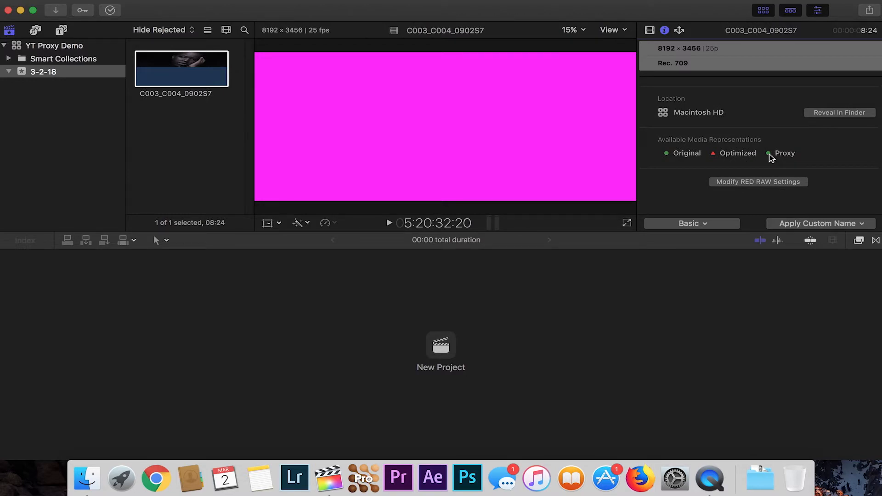
left_click(612, 30)
left_click(629, 142)
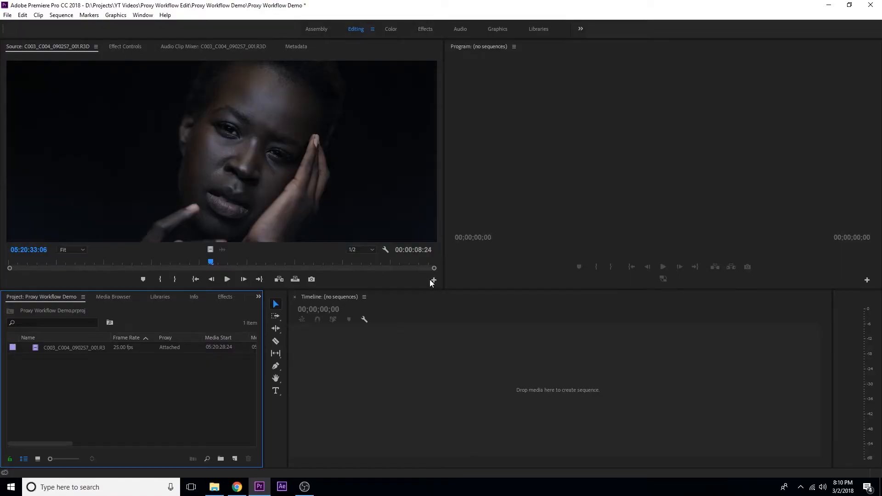
Switch to Premiere Pro and add the Toggle Proxies button to the Source Monitor's controls
left_click(433, 279)
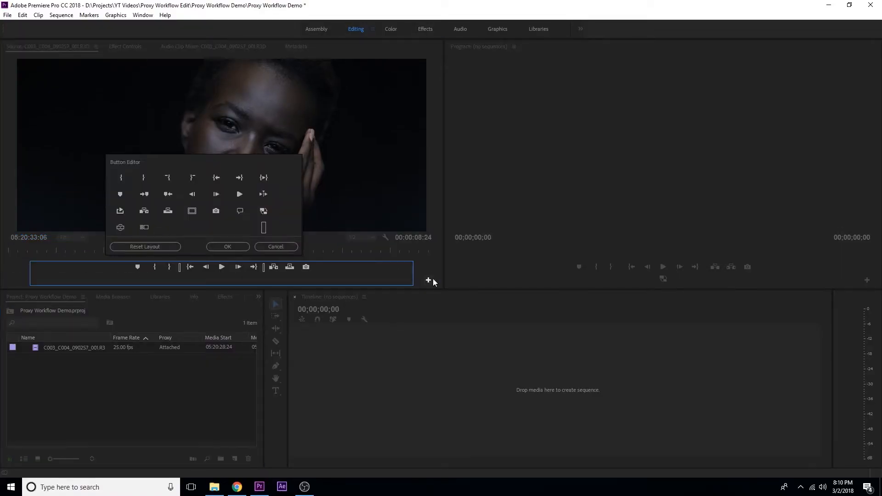
left_click_drag(283, 240, 322, 268)
left_click(238, 246)
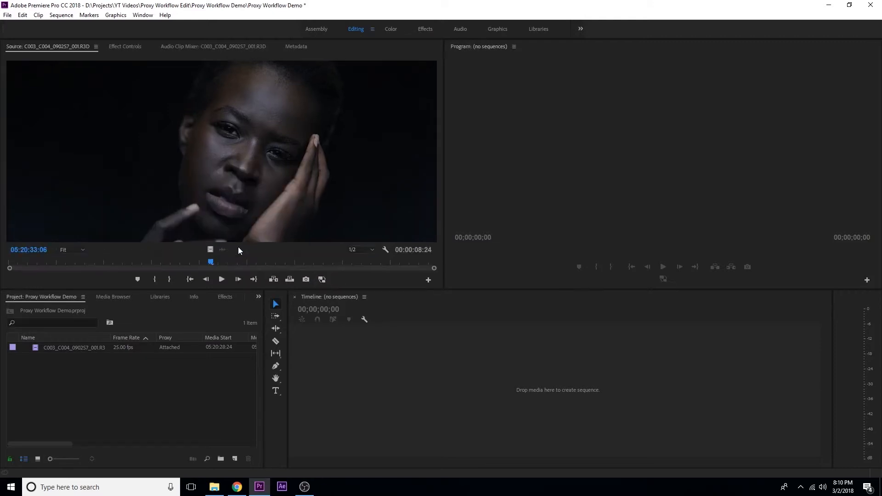
Turn on proxy viewing in the Source Monitor, scrub back through the clip and play it
left_click(322, 280)
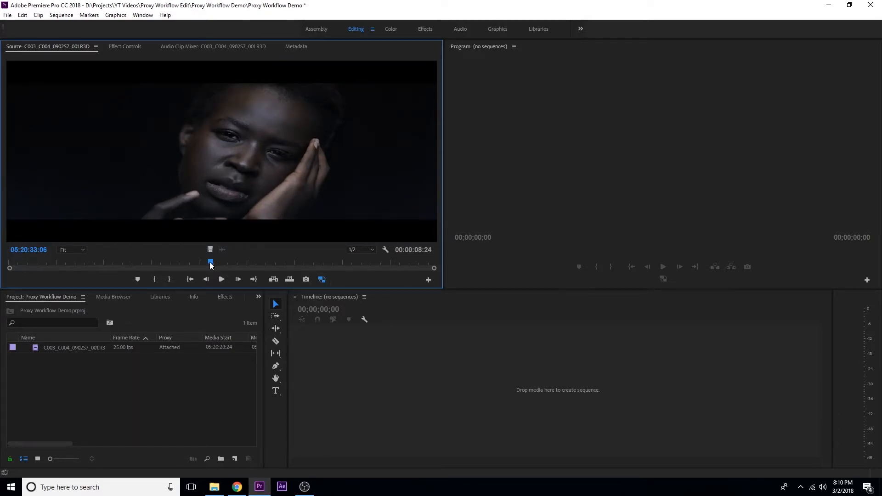
left_click_drag(211, 265, 108, 271)
left_click(222, 280)
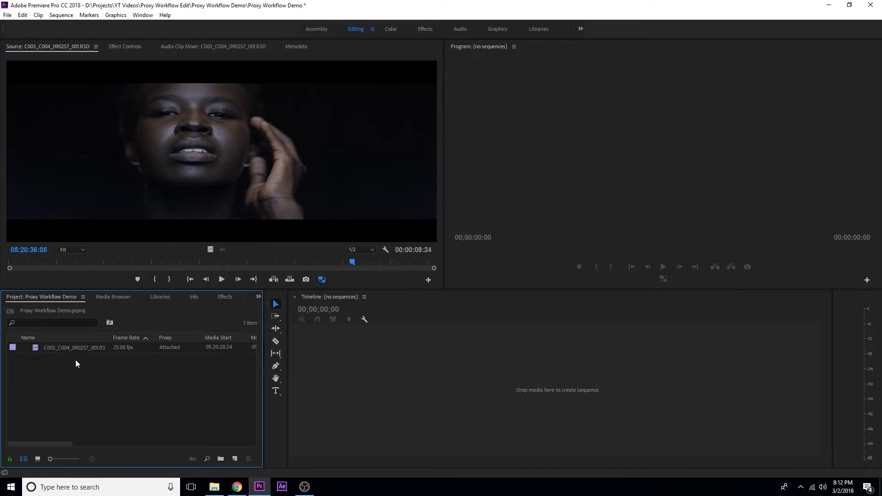
View the file size of C003_C004_0902S7_001_Proxy from the Proxies folder in its file properties, and close them
left_click(214, 487)
left_click(263, 140)
right_click(264, 140)
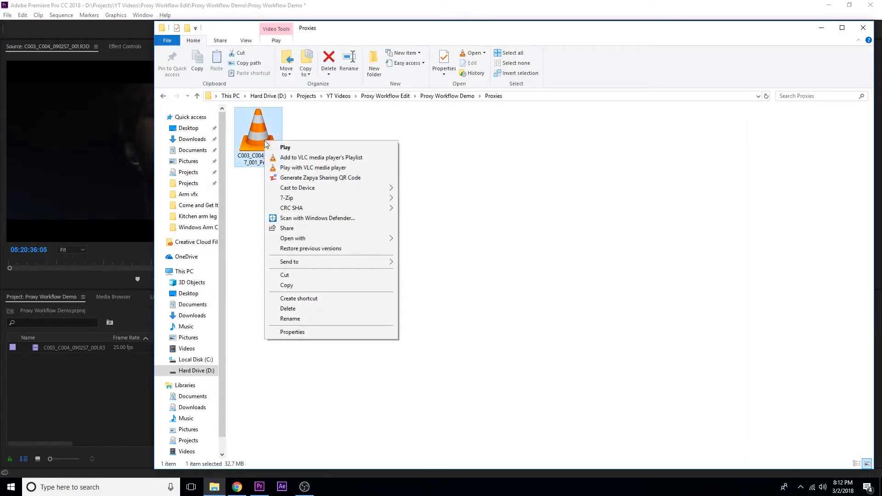
left_click(307, 332)
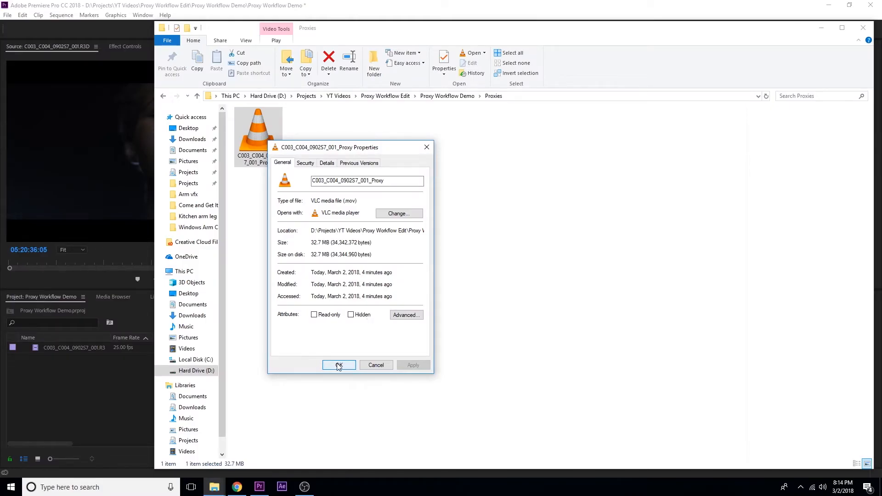
left_click(338, 365)
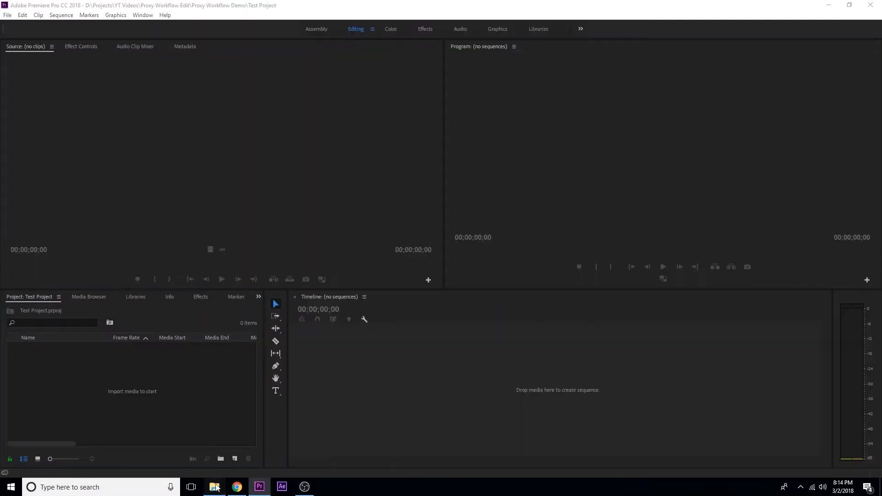
Import the proxy file from the Proxies folder into Test Project and scrub through it in the Source Monitor
left_click(214, 487)
left_click_drag(252, 132, 73, 403)
left_click_drag(13, 260, 94, 259)
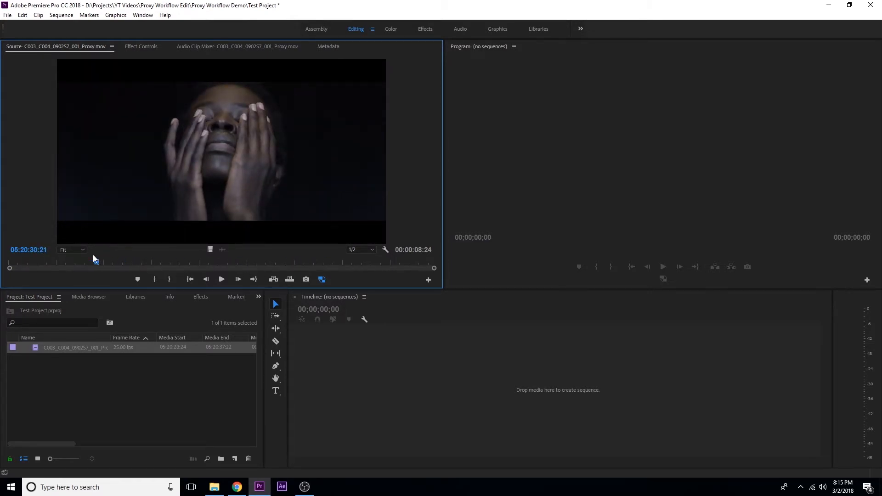
Reconnect the proxy clip to its full-resolution media, C003_C004_0902S7_001.R3D, in the weapon-sth-8k-50fps-14to1redcode folder
right_click(46, 345)
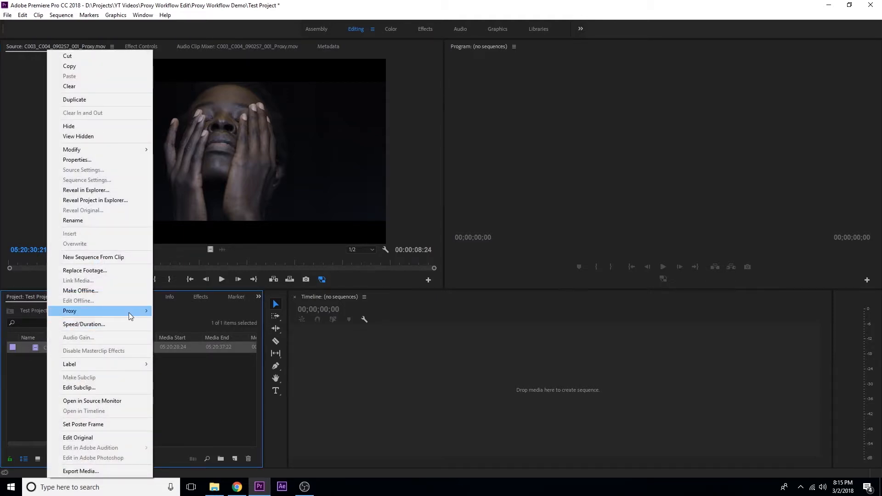
mouse_move(131, 311)
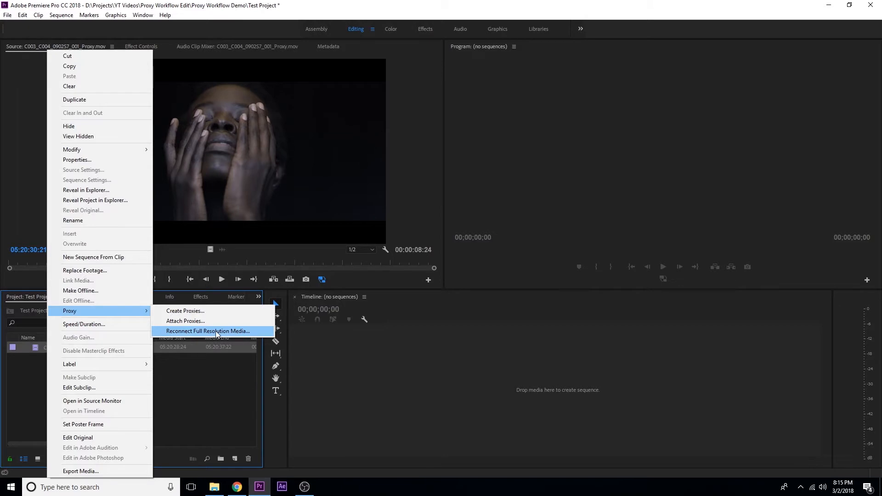
left_click(232, 331)
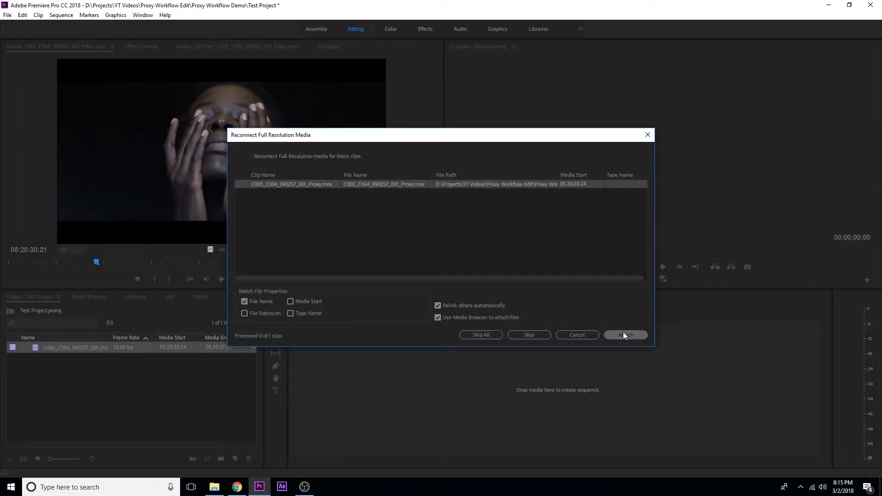
left_click(624, 333)
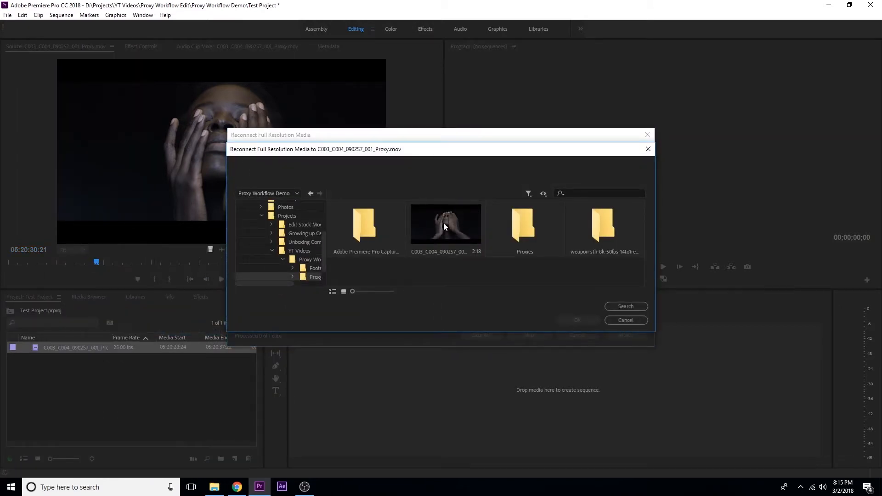
double_click(612, 233)
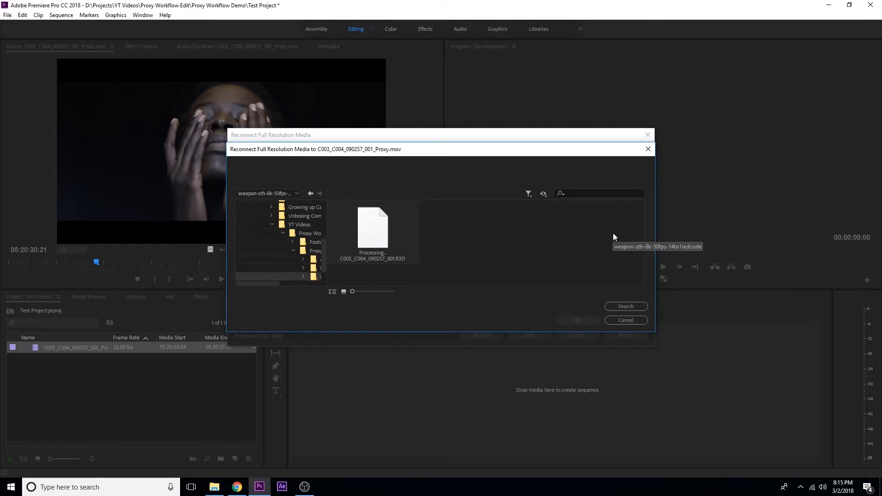
left_click(380, 230)
left_click(577, 320)
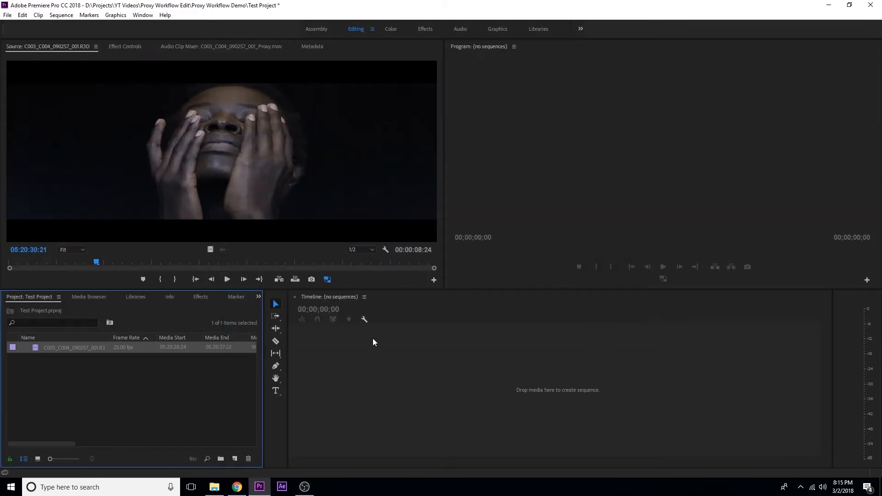
Compare scrubbing the clip in the Source Monitor with proxies turned off and with proxies turned back on
left_click(327, 280)
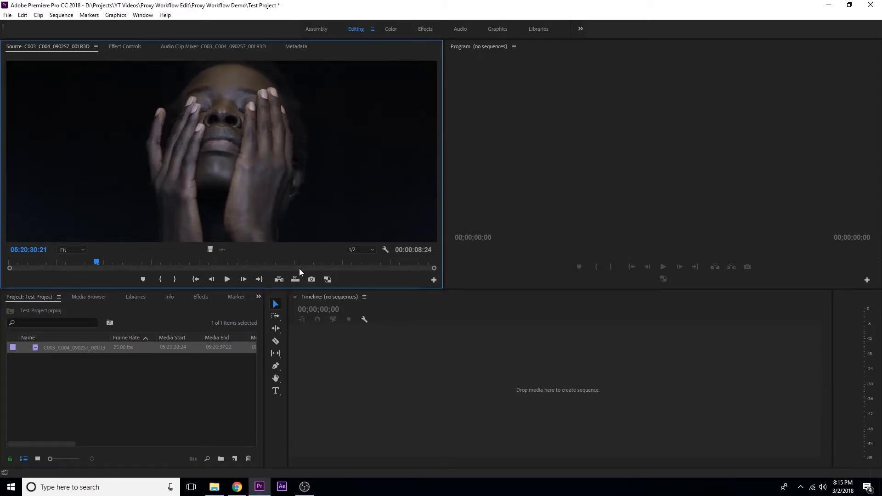
left_click_drag(98, 263, 120, 267)
left_click_drag(253, 263, 268, 263)
left_click(327, 279)
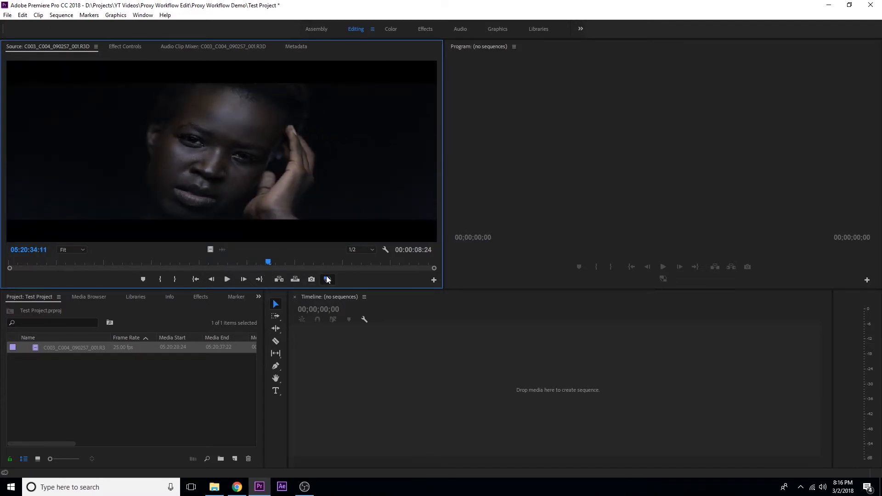
left_click_drag(278, 264, 212, 263)
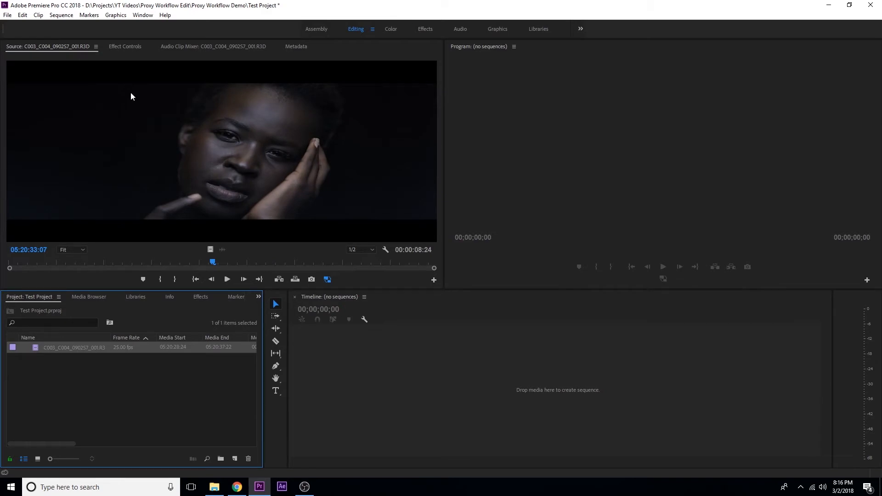
Review the clip's RED Source Settings, including the color version, and return to the Source Monitor
left_click(125, 46)
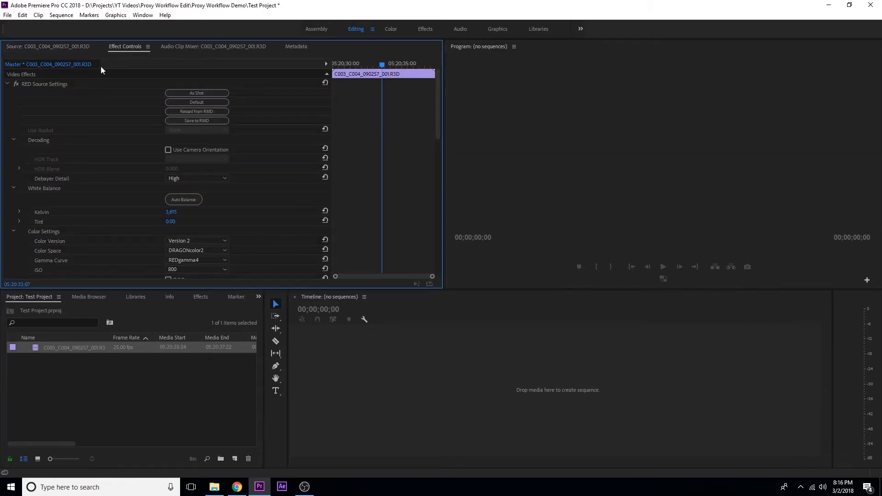
scroll(203, 235, "down", 2)
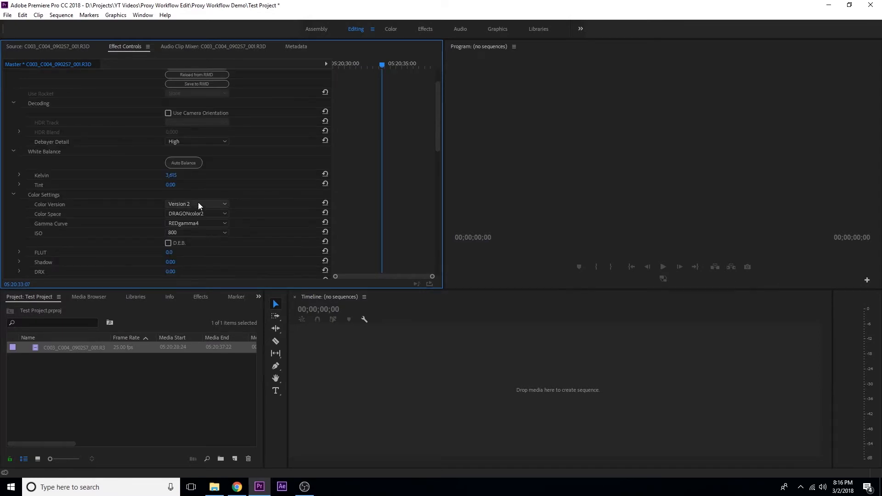
left_click(197, 203)
left_click(201, 213)
left_click(51, 46)
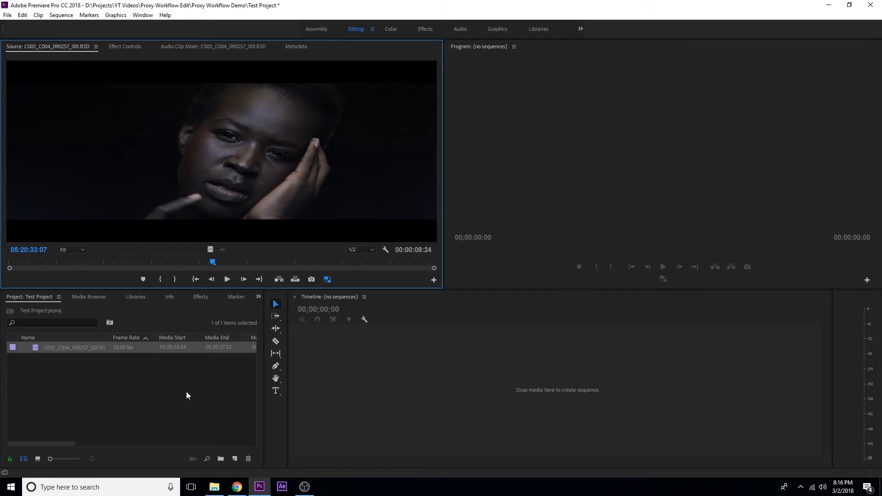
Create a sequence from the R3D clip, move the playhead to about 00:00:04:05 and select the clip on V1
left_click(37, 348)
left_click_drag(244, 461, 235, 458)
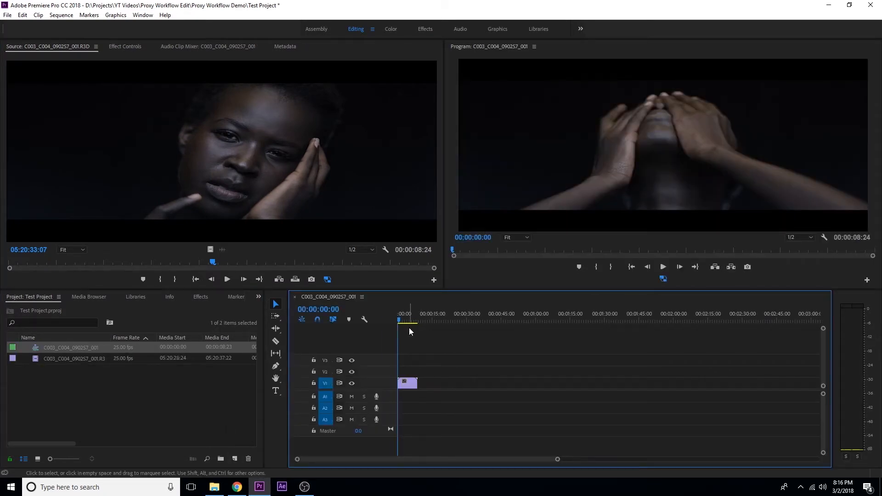
left_click(407, 320)
left_click(411, 384)
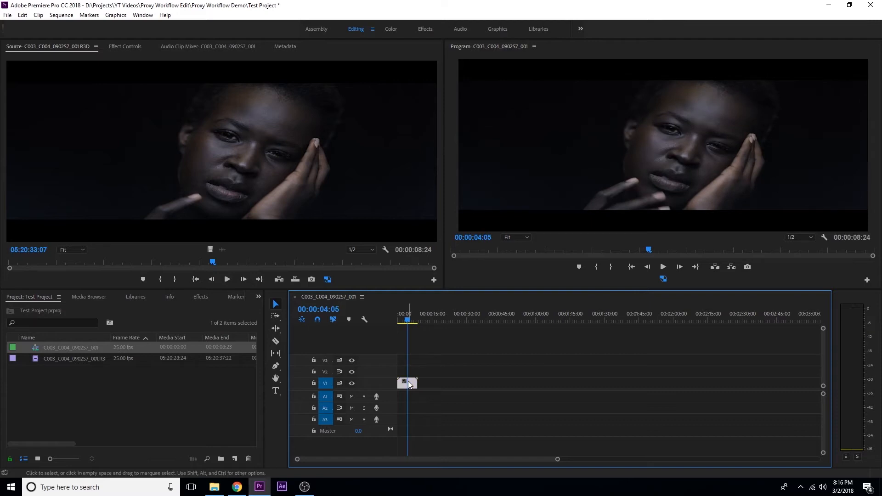
Turn off proxies in the Program Monitor and display the master clip's RED Source Settings
left_click(125, 47)
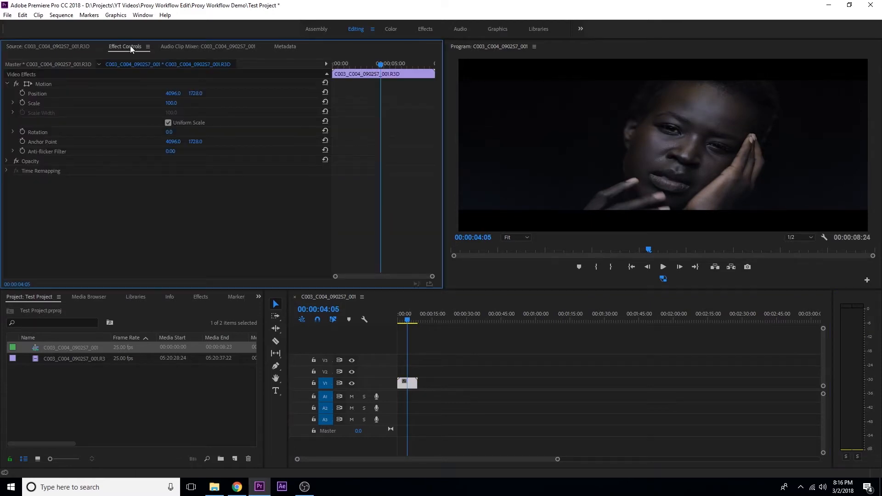
left_click(663, 279)
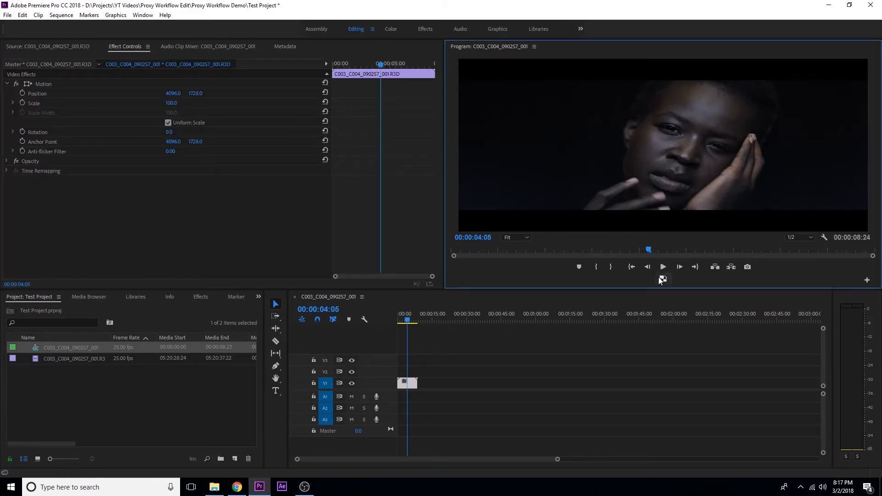
left_click(72, 64)
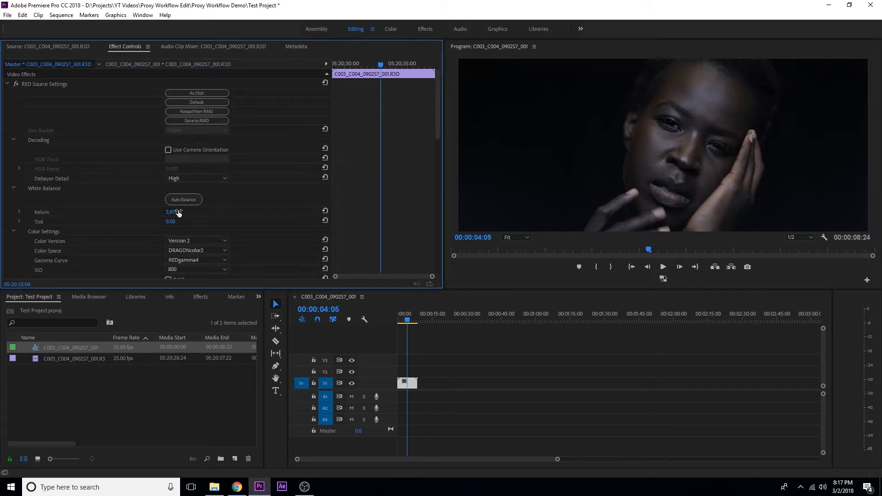
scroll(150, 206, "down", 2)
Try ISO 2500 and ISO 500 on the master clip at full resolution
left_click(190, 233)
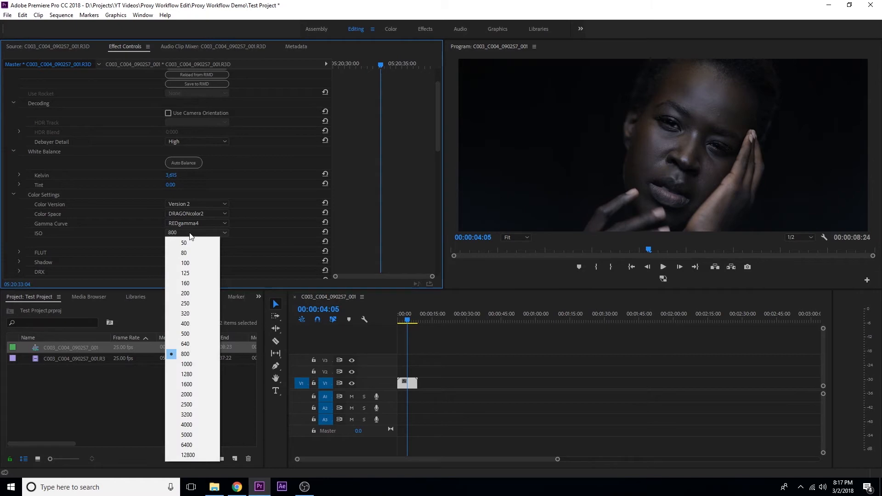
left_click(195, 404)
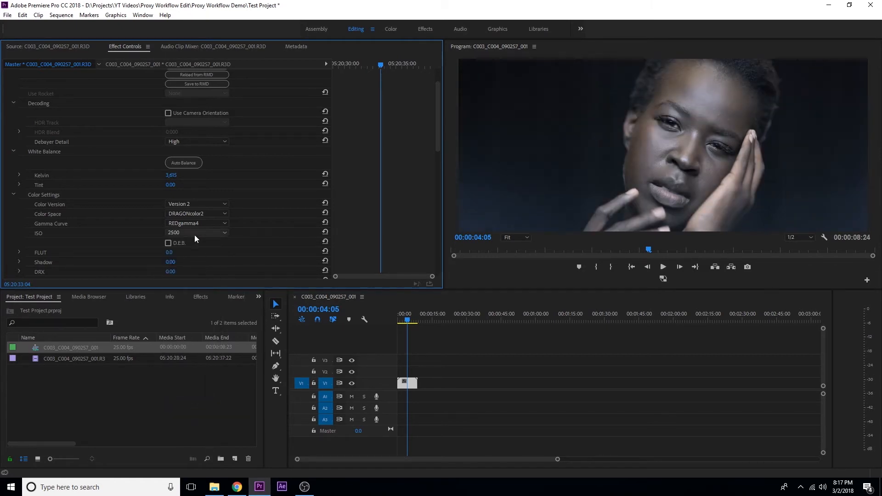
left_click(194, 234)
left_click(197, 338)
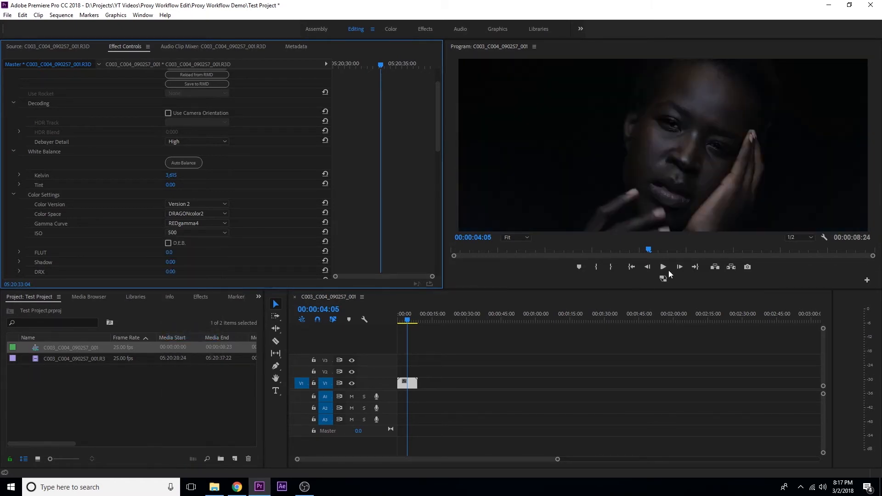
Toggle proxies in the Program Monitor and try several ISO values on the master clip, ending at 3200
left_click(663, 279)
left_click(194, 233)
left_click(192, 385)
left_click(192, 232)
left_click(193, 294)
scroll(202, 212, "down", 1)
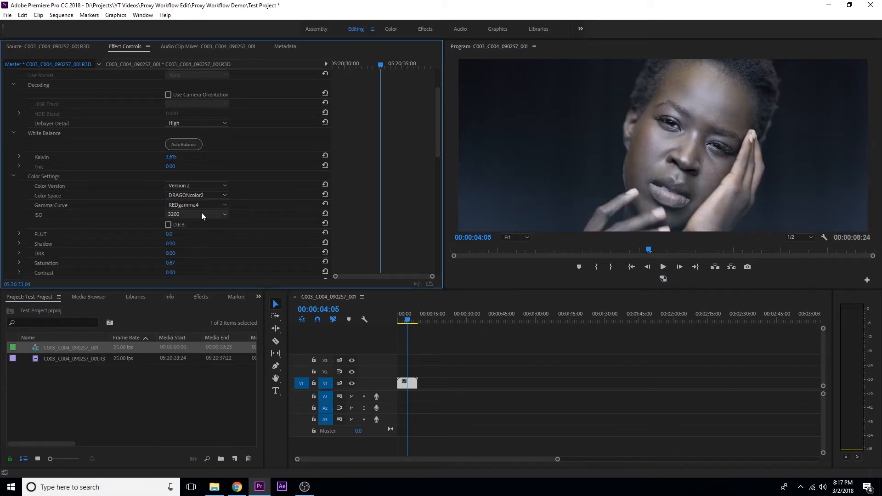
Set the master clip's ISO to 400, 200 and 400 again, and reload the RED source settings from the RMD
left_click(201, 214)
left_click(206, 303)
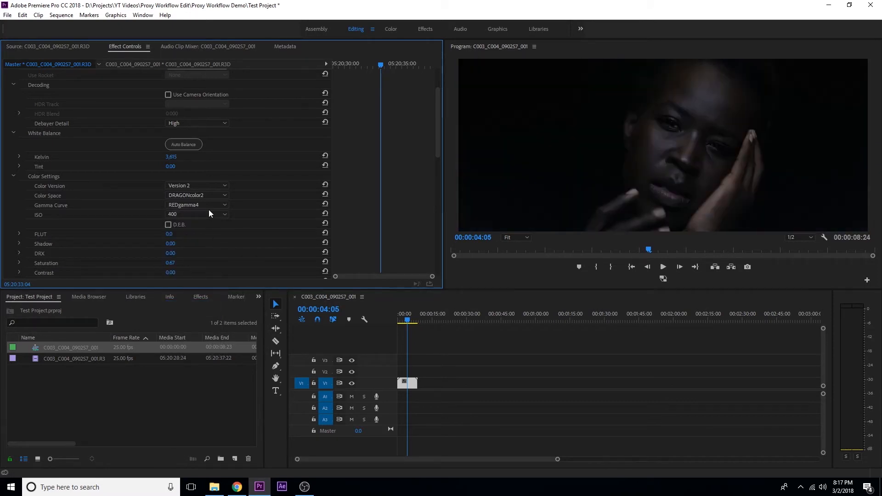
left_click(209, 213)
left_click(205, 275)
left_click(206, 216)
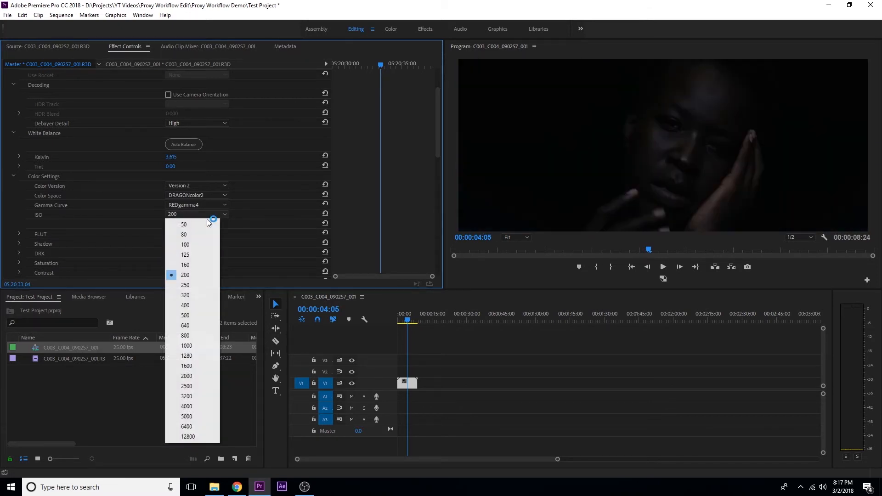
left_click(211, 305)
scroll(268, 194, "up", 2)
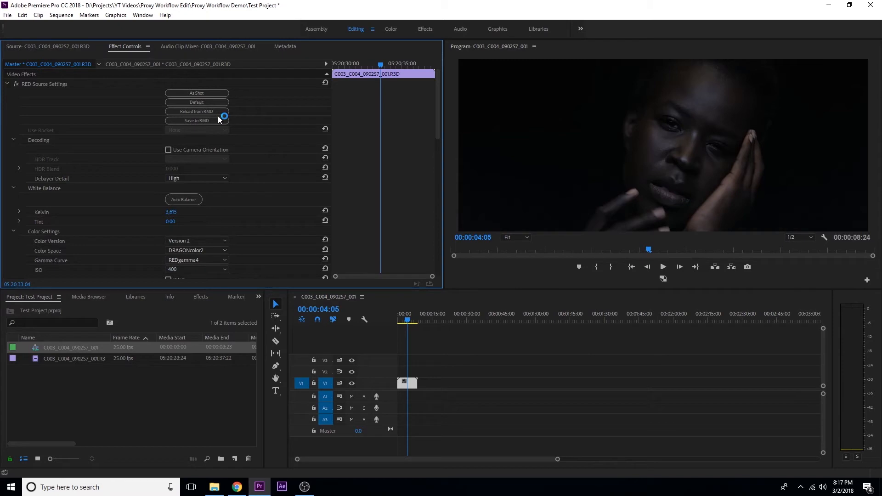
left_click(218, 111)
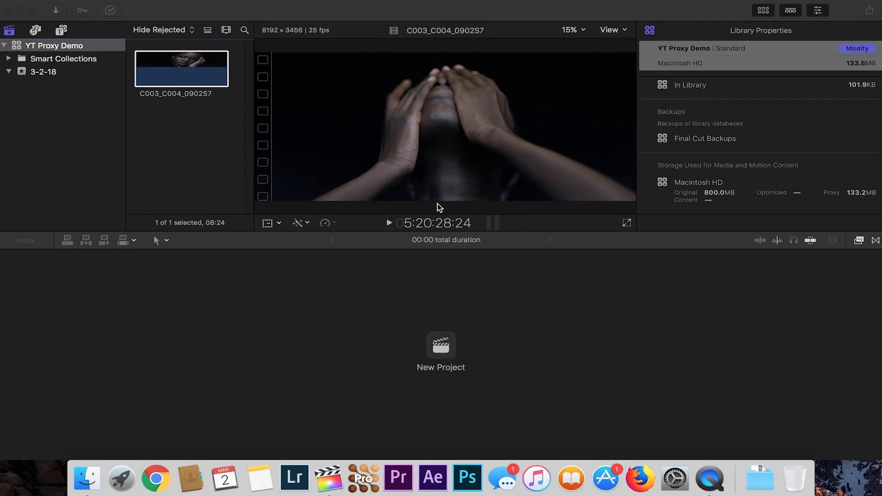
Switch to Final Cut Pro X, hide the timeline, and view clip C003_C004_0902S7 with the viewer set to proxy media
left_click(499, 282)
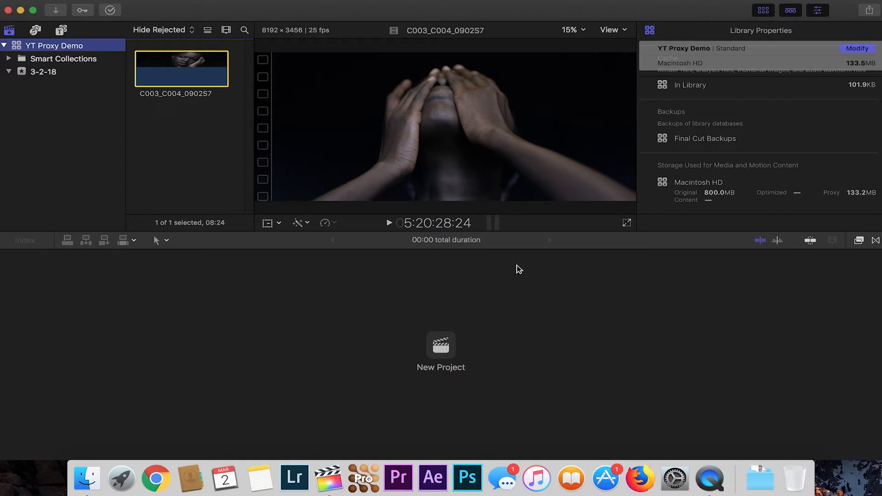
left_click(790, 11)
left_click(187, 72)
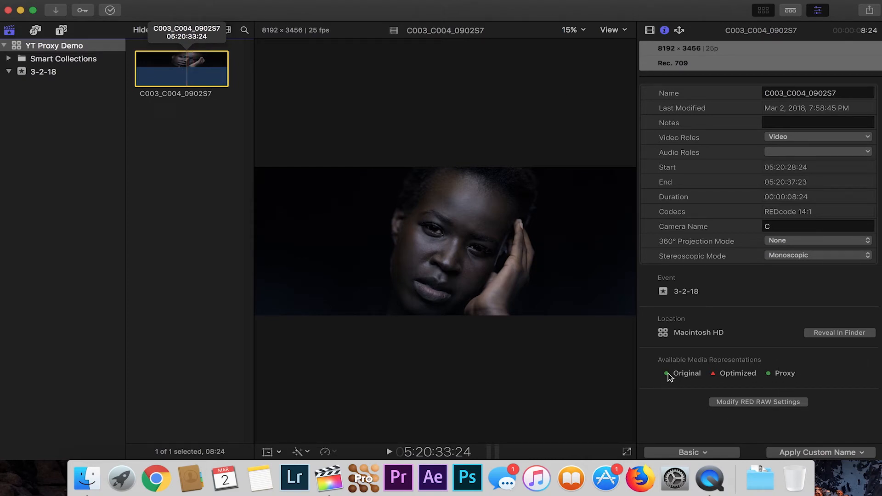
left_click(616, 30)
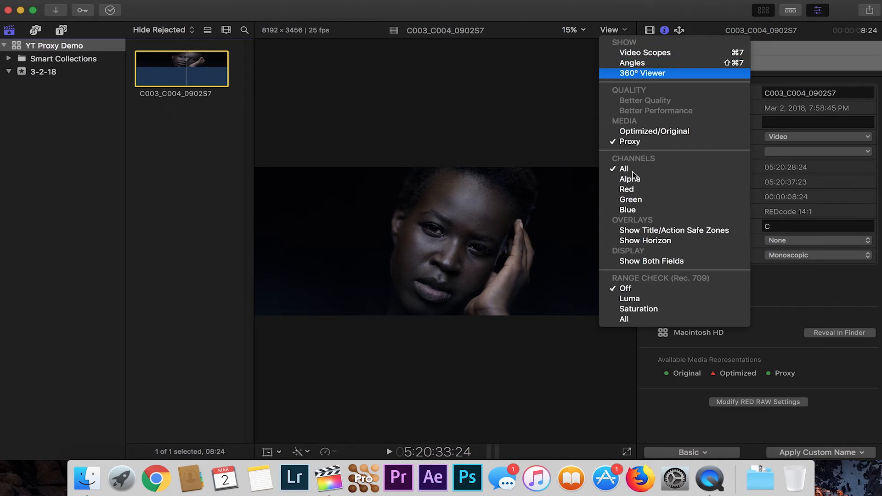
left_click(645, 142)
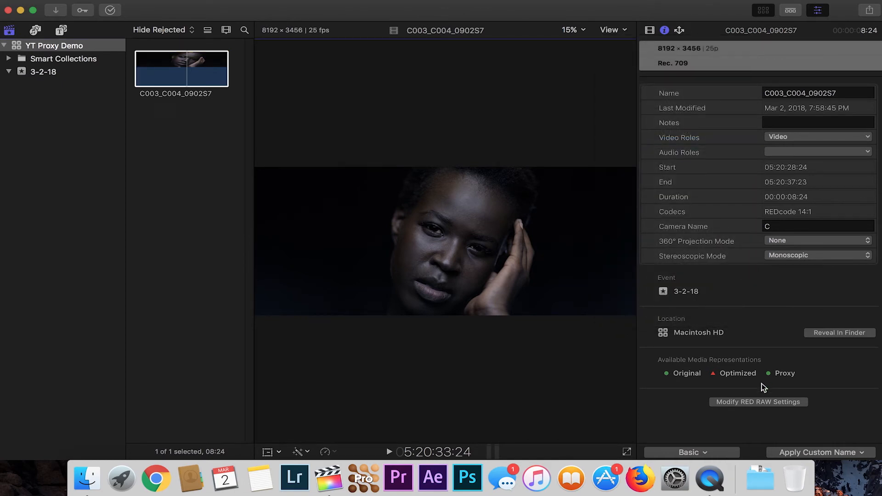
Open the clip's RED RAW settings, agreeing to delete its transcoded media, and set the viewer to Optimized/Original media
left_click(746, 402)
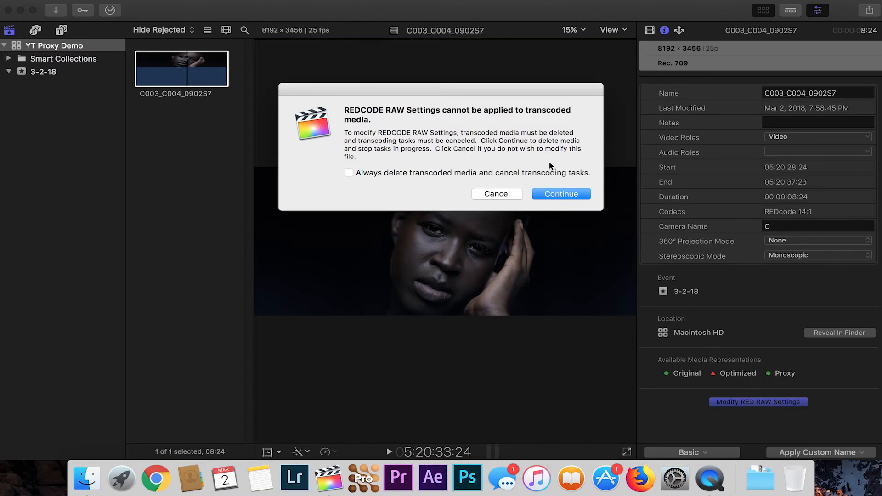
left_click(558, 192)
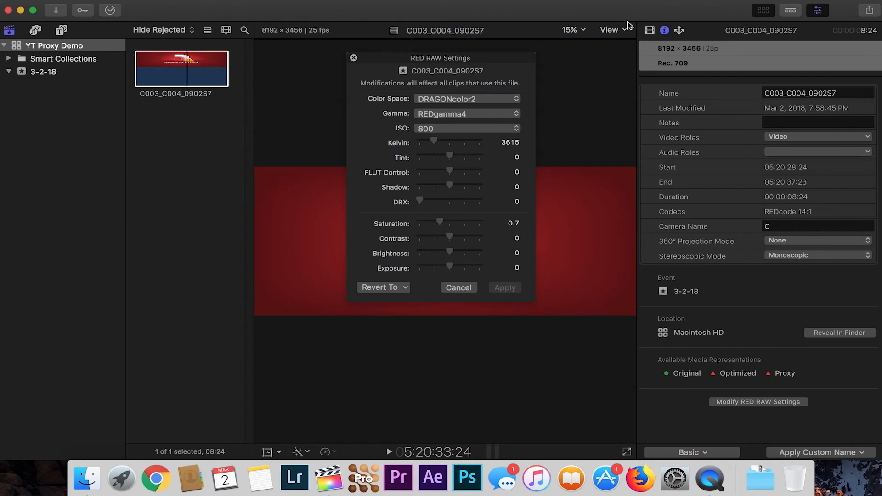
left_click(616, 31)
left_click(636, 132)
Try ISO 1280 and ISO 4000 in the clip's RED RAW settings, and close the settings without applying
left_click_drag(475, 62, 214, 141)
left_click(204, 208)
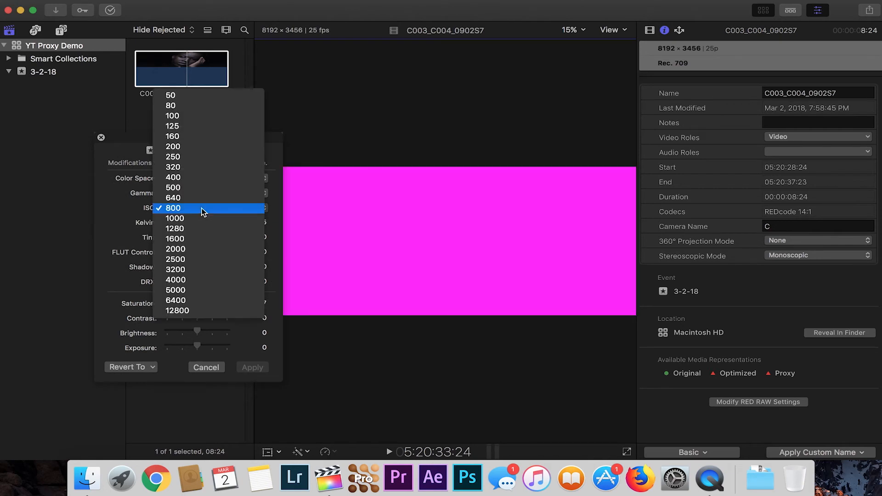
left_click(200, 228)
left_click_drag(226, 137, 174, 136)
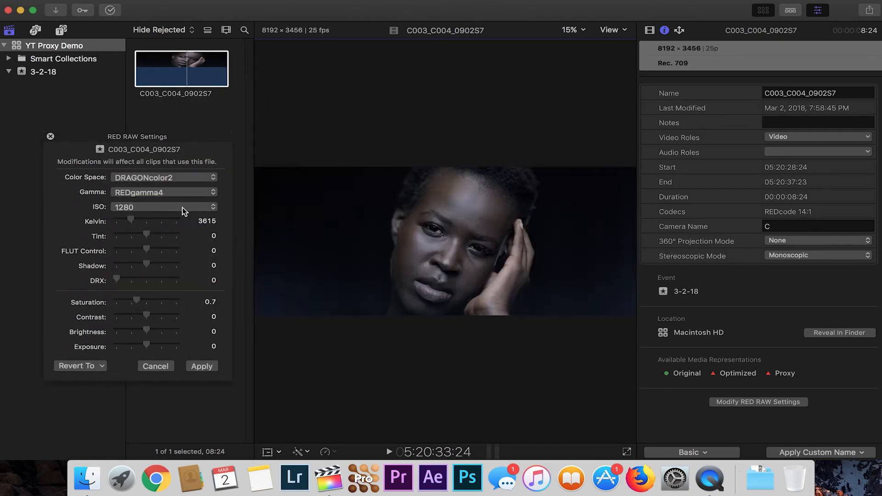
left_click(170, 207)
left_click(171, 259)
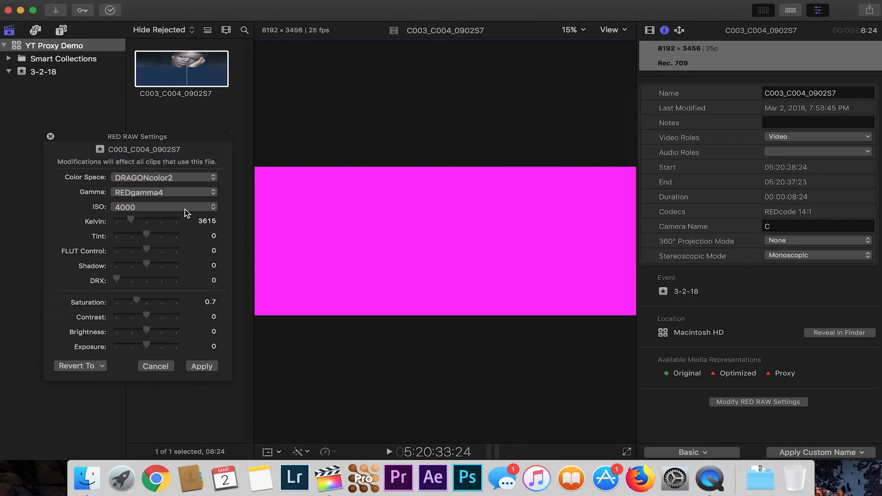
left_click(51, 136)
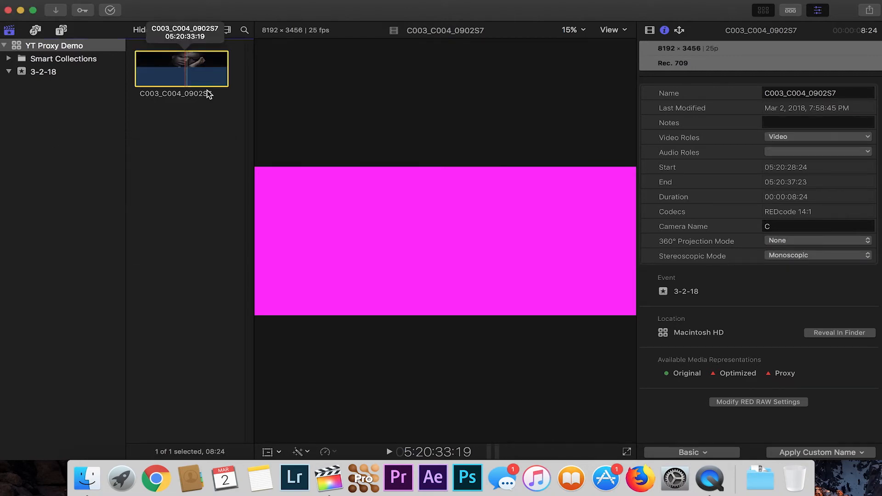
Open the media transcoding options for clip C003_C004_0902S7
right_click(185, 59)
left_click(218, 163)
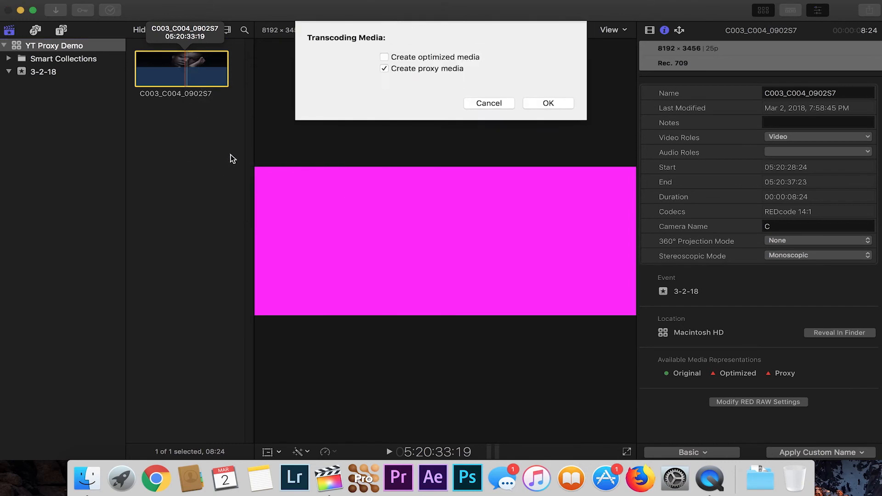